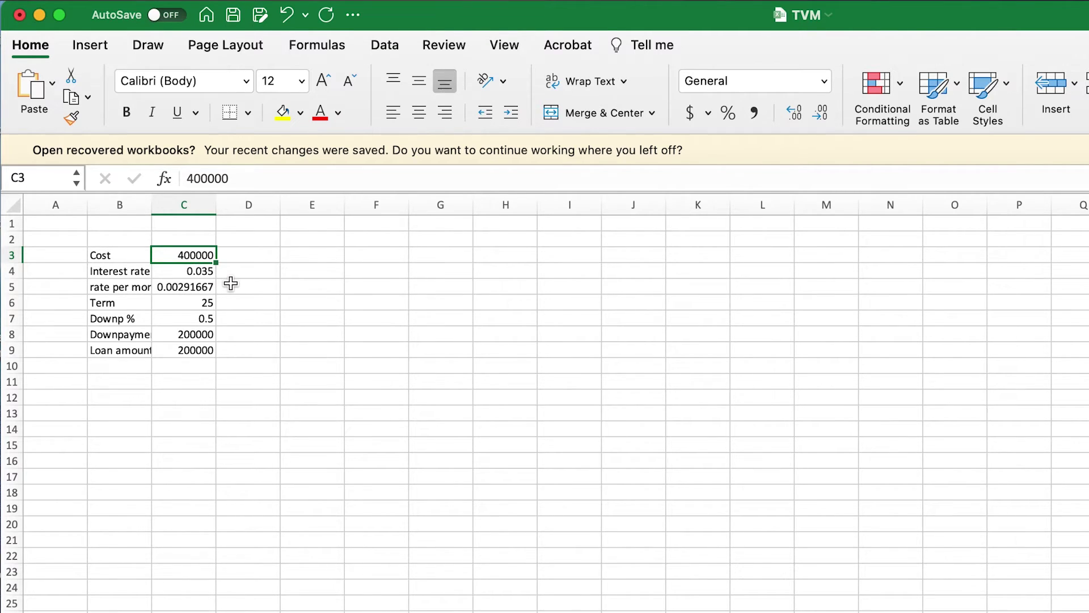
Widen column B so that all the row labels from Cost to Loan amount fit.
click(212, 287)
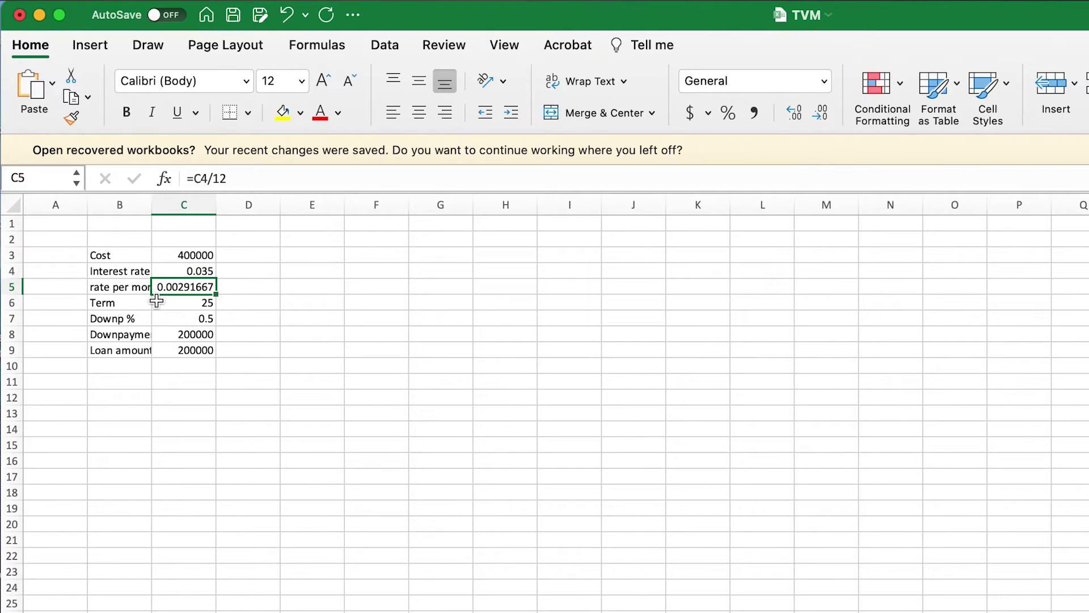
drag(150, 211, 174, 211)
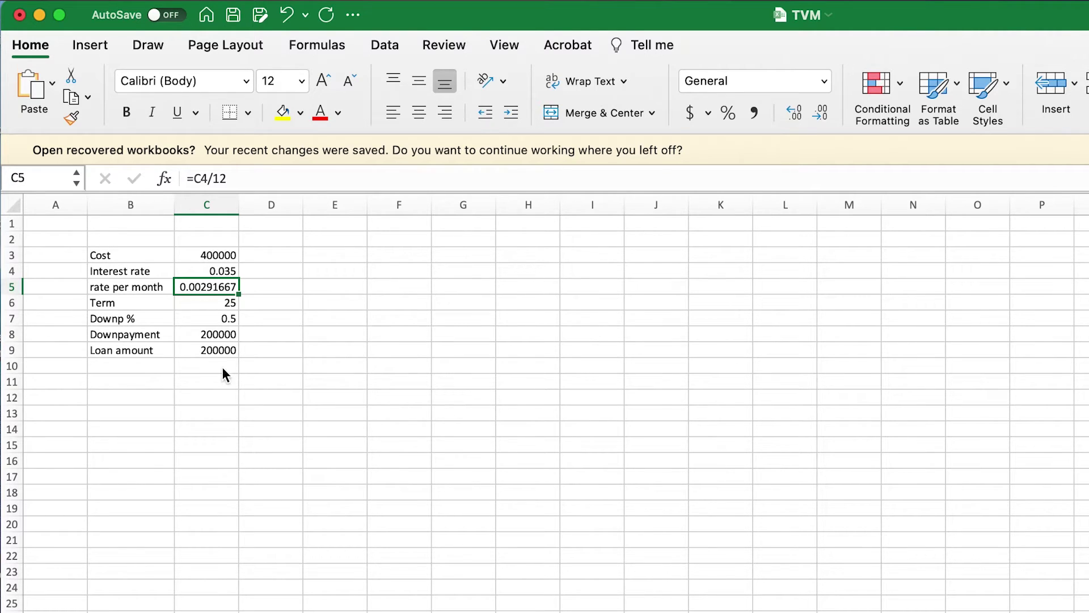
click(222, 350)
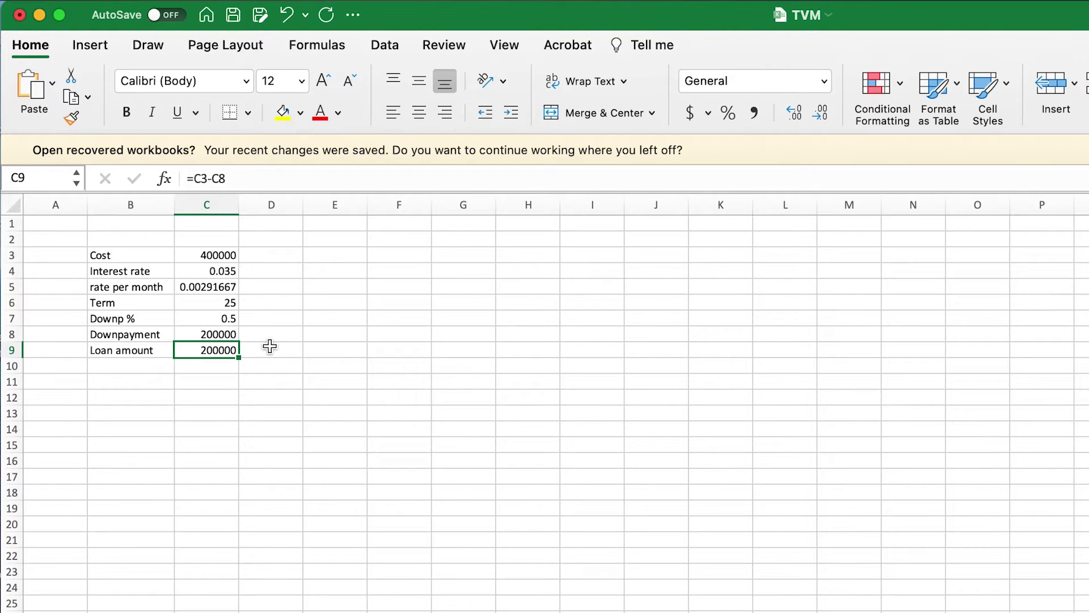
Enter the label "Paper formula" in cell E4 and fit column E's width to it.
click(350, 275)
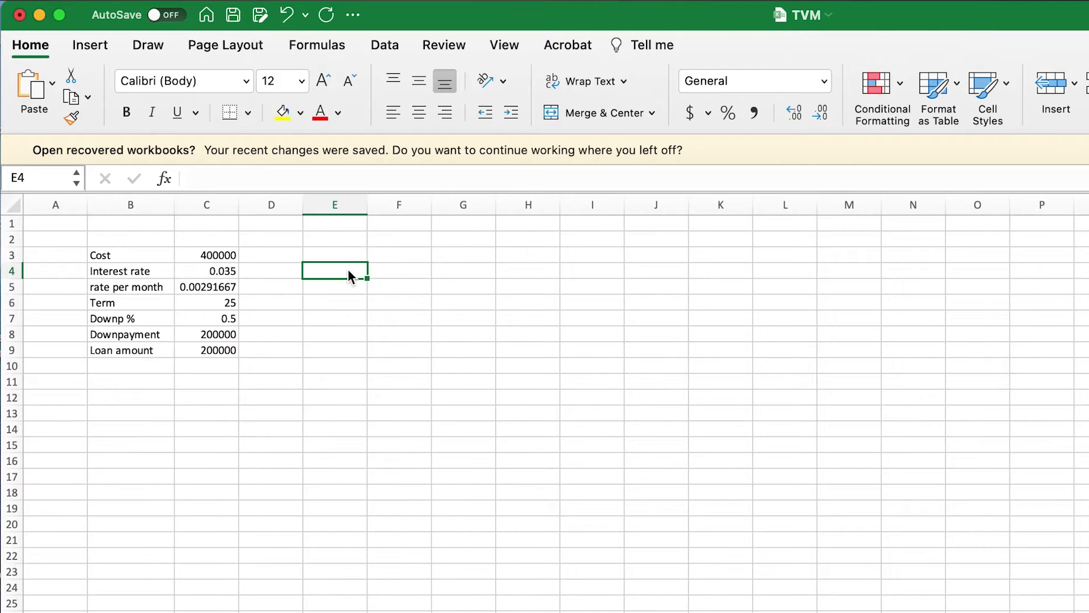
text(Paper form)
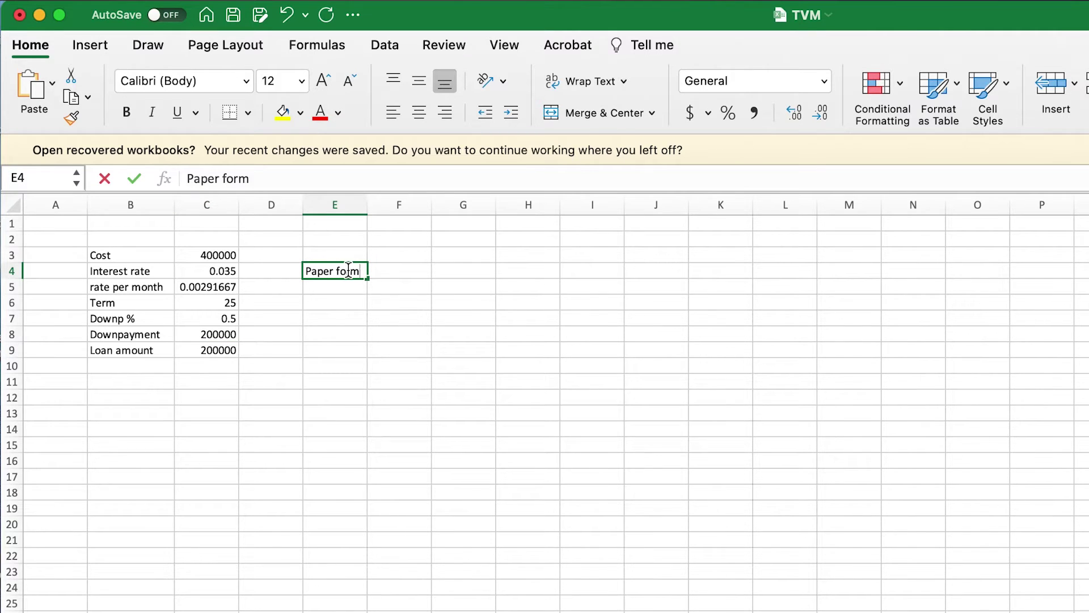
text(ula)
click(370, 206)
double_click(365, 204)
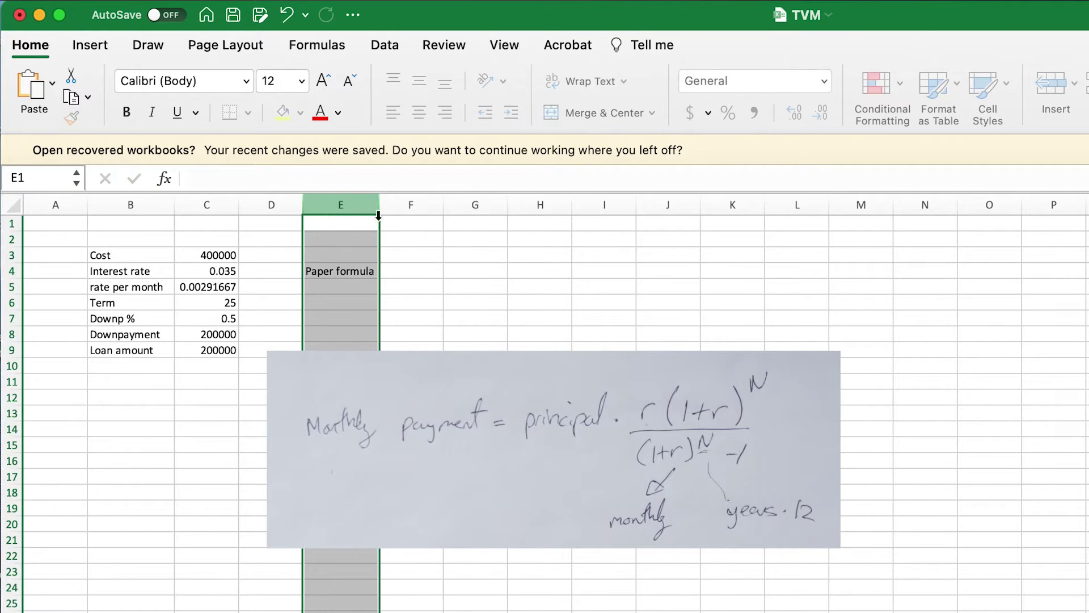
click(375, 208)
Start the monthly payment formula in F4 with the loan amount times the growth factor: =C9*(1+C5)^(C6*12).
click(412, 271)
text(=)
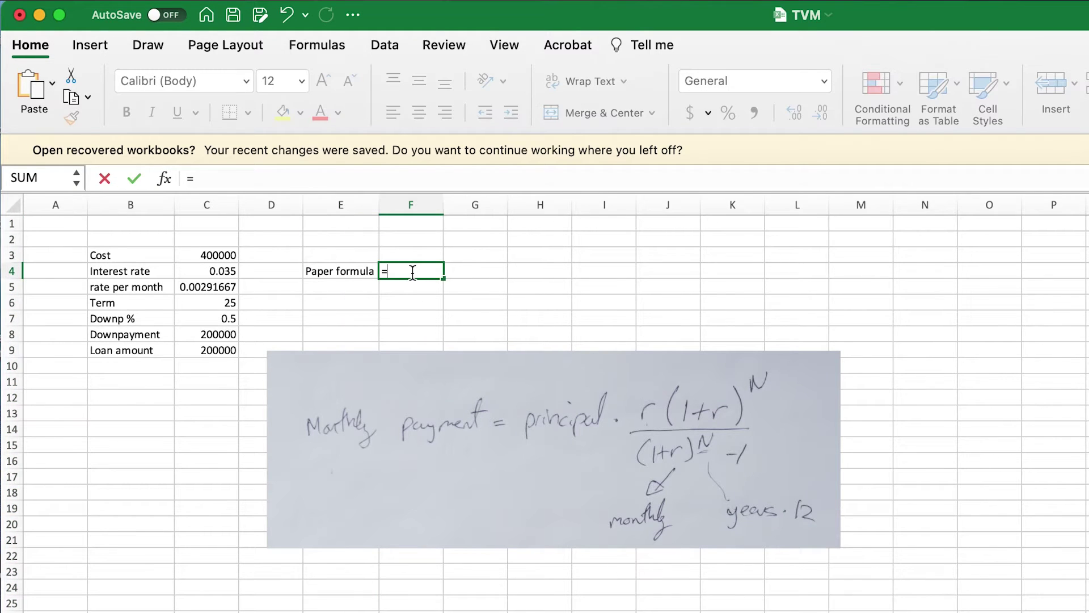
click(232, 353)
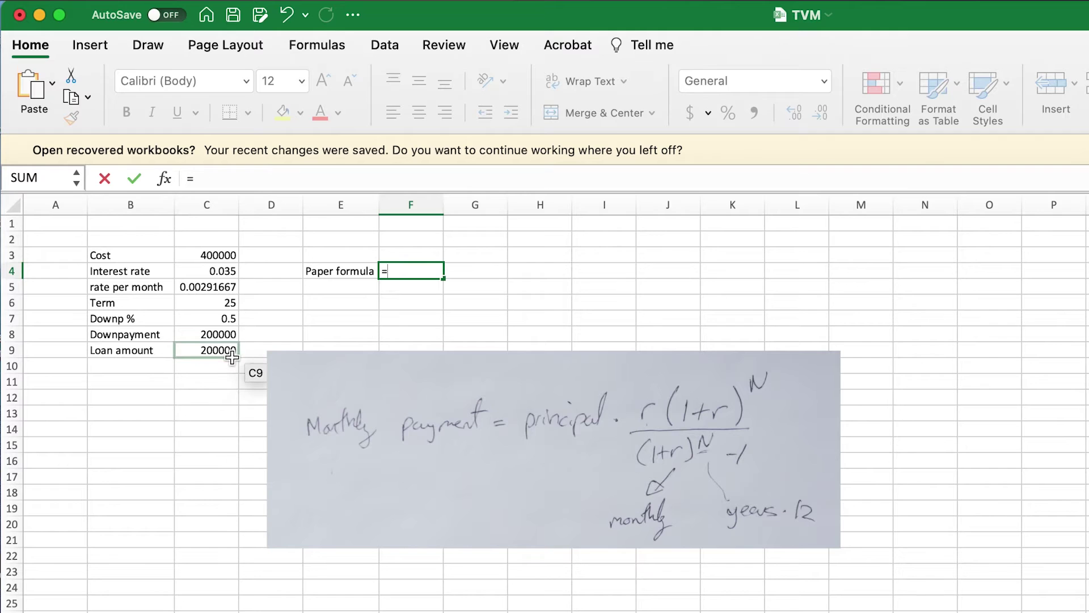
text(*)
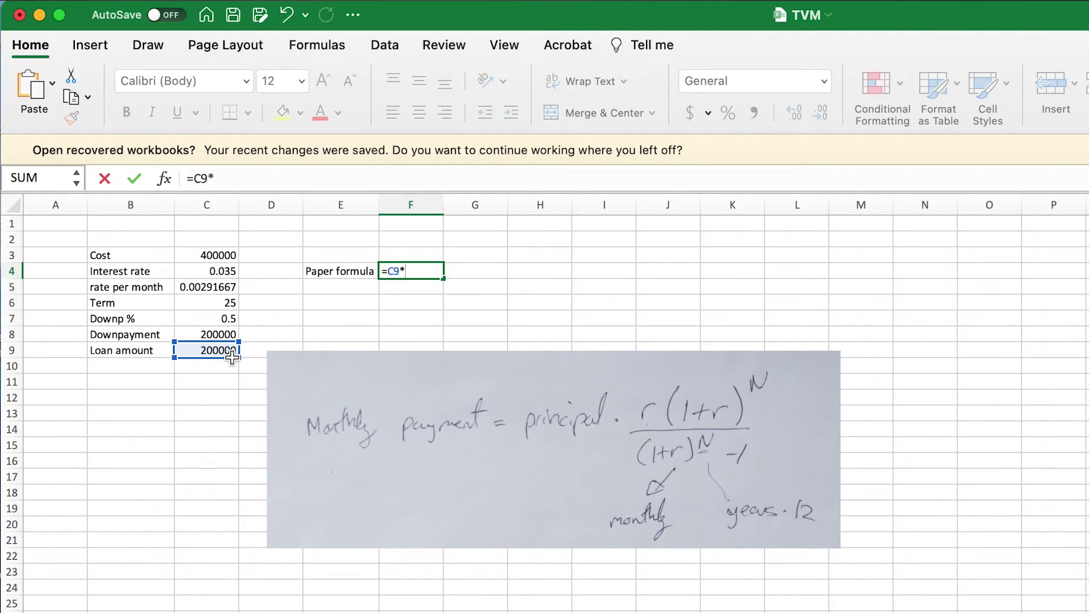
text((1+)
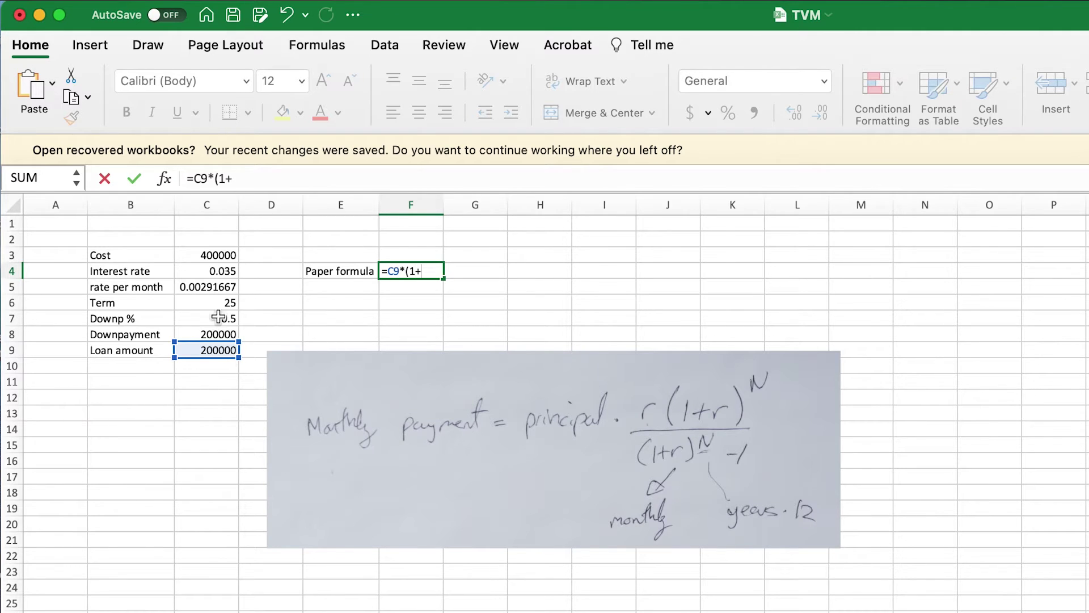
click(214, 285)
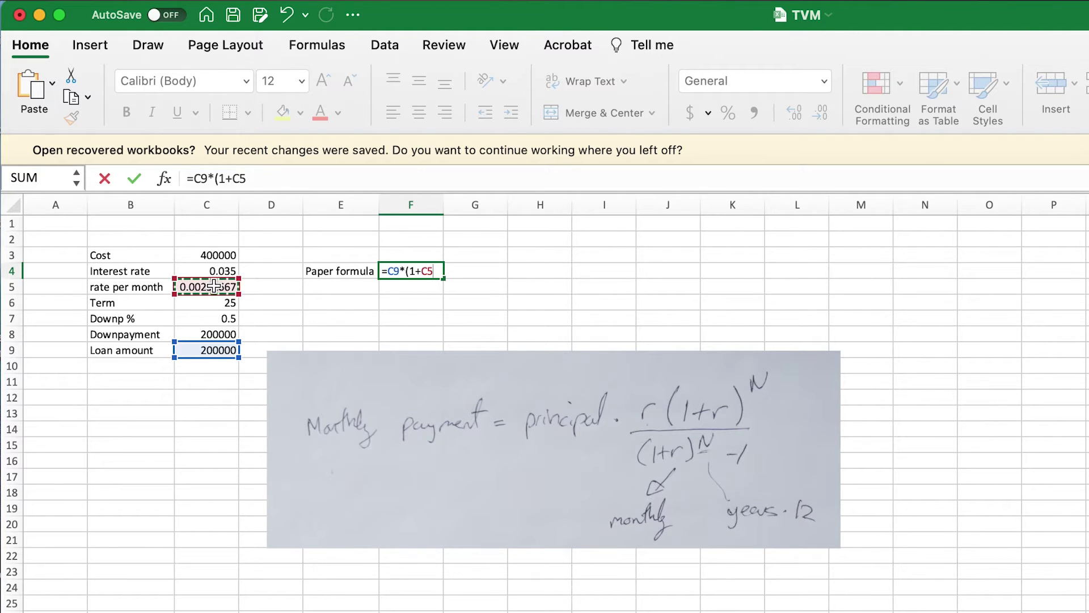
text()^)
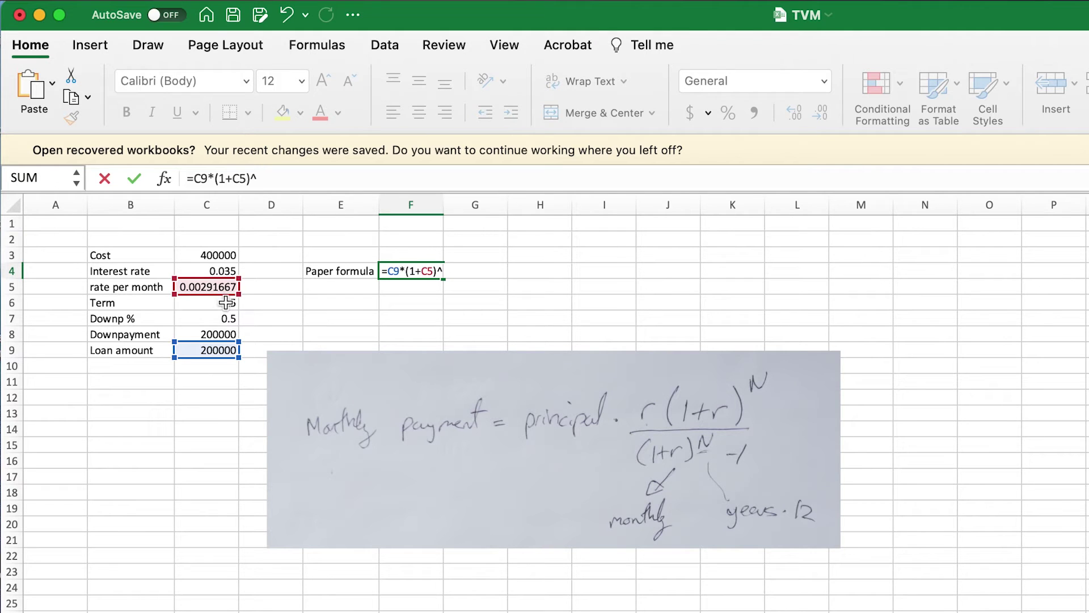
click(229, 305)
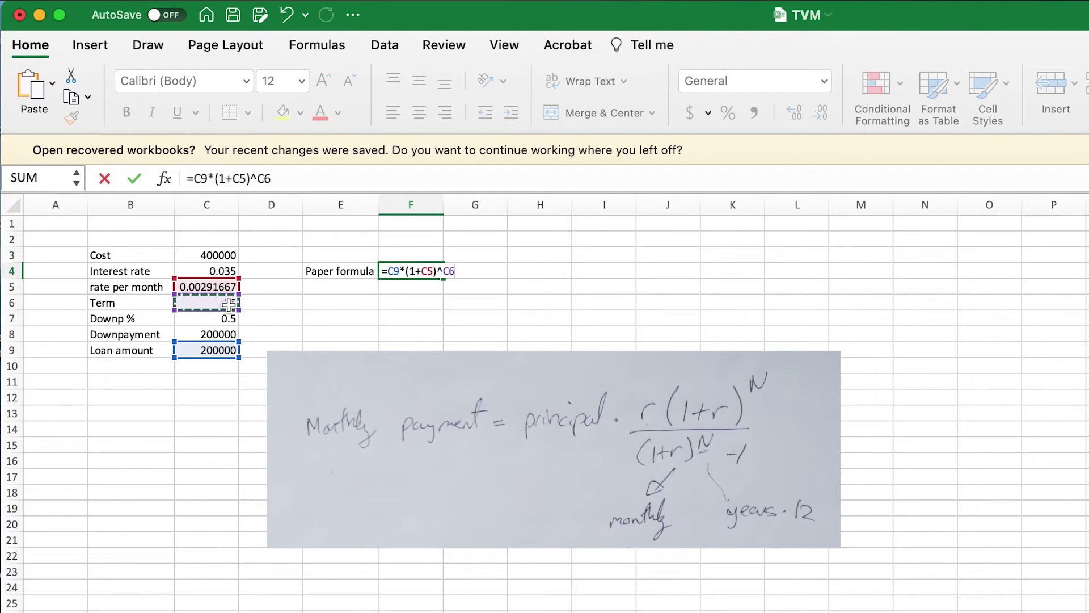
text(*12))
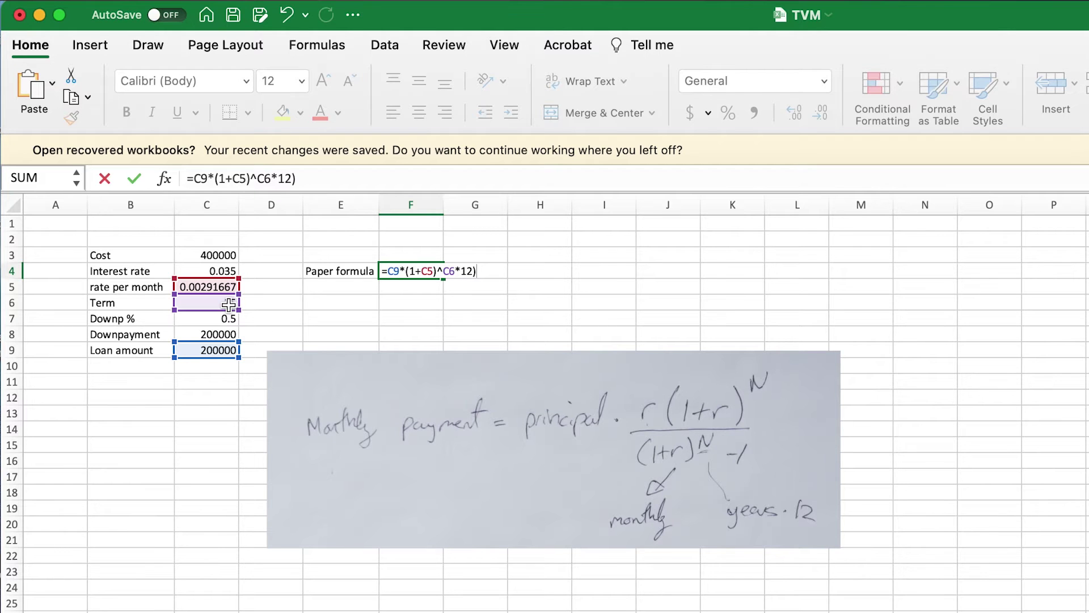
click(261, 172)
text(()
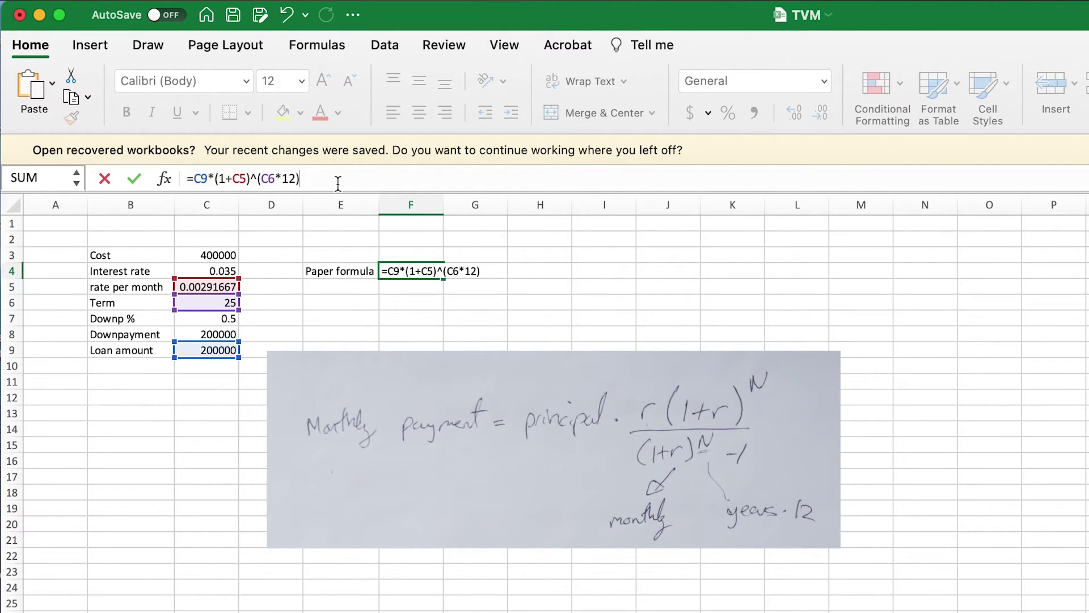
Append the divisor /(1+C5)^(C6*12) to the payment formula in F4.
text(/(1+)
click(213, 288)
text()^()
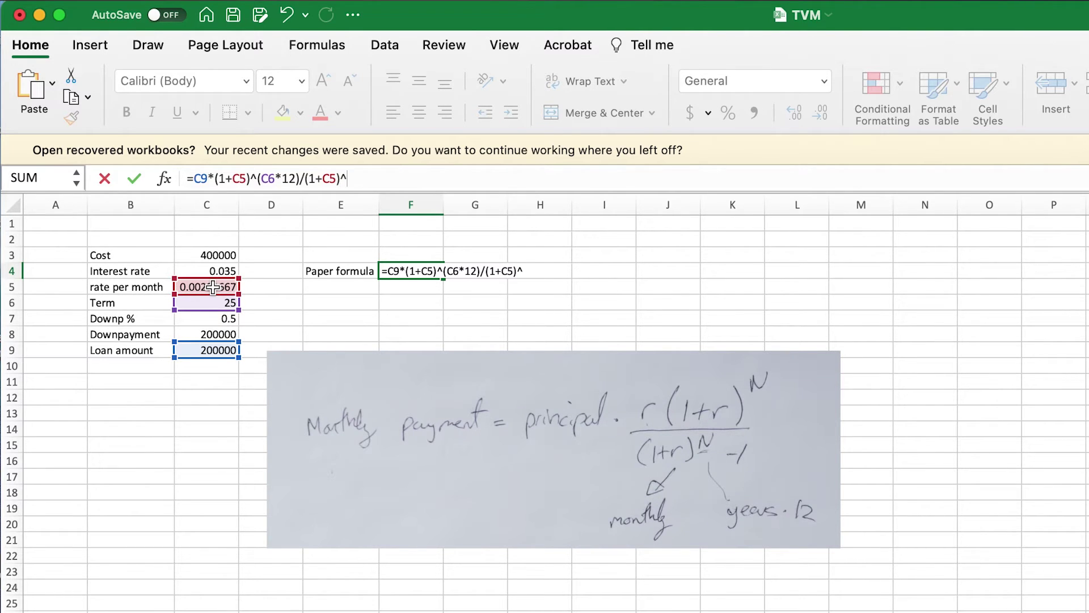
click(221, 301)
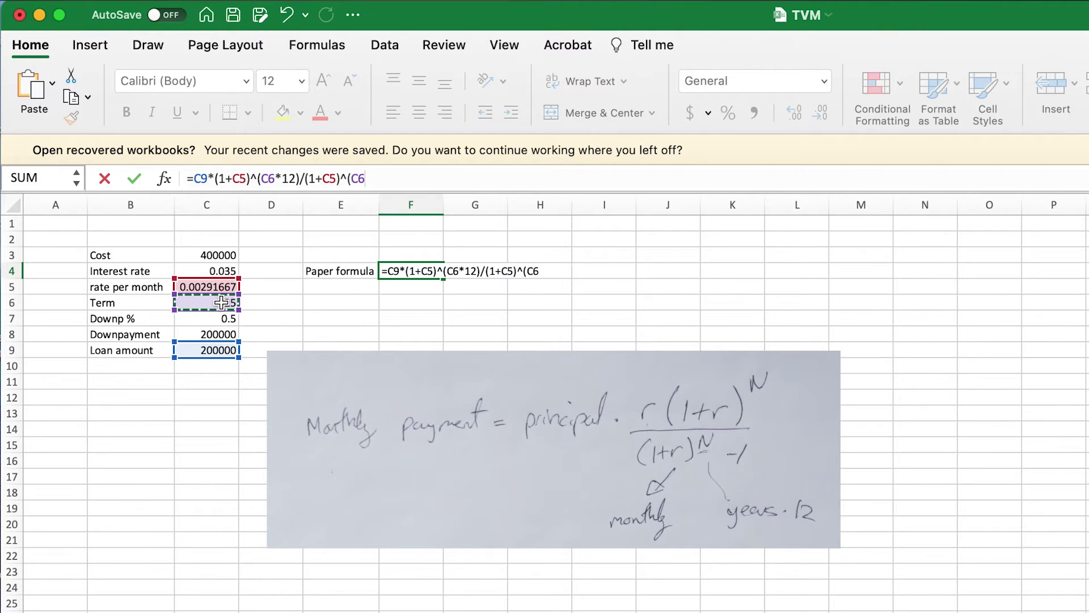
text(*12))
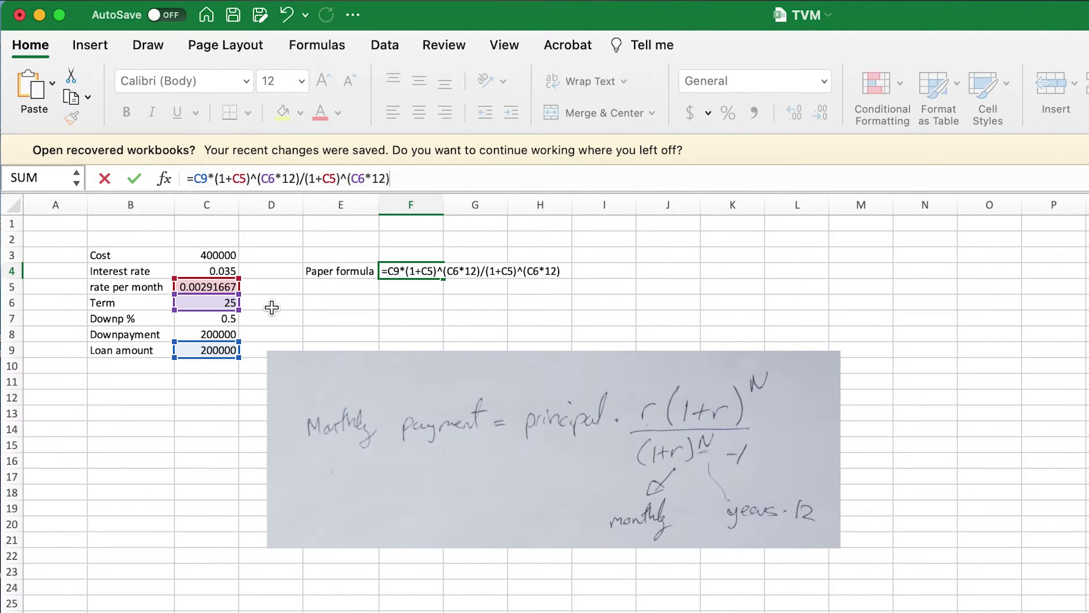
Subtract 1 in the F4 formula's denominator and parenthesize both parts, giving =C9*((1+C5)^(C6*12))/((1+C5)^(C6*12)-1).
click(305, 178)
text(()
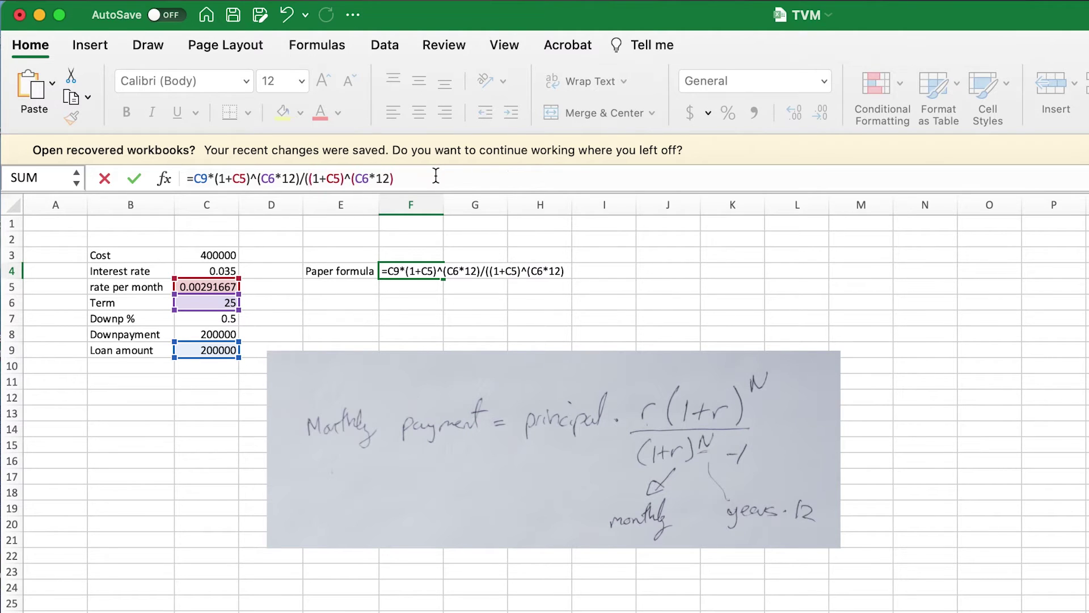
text(-1))
click(299, 178)
text())
click(214, 178)
text(()
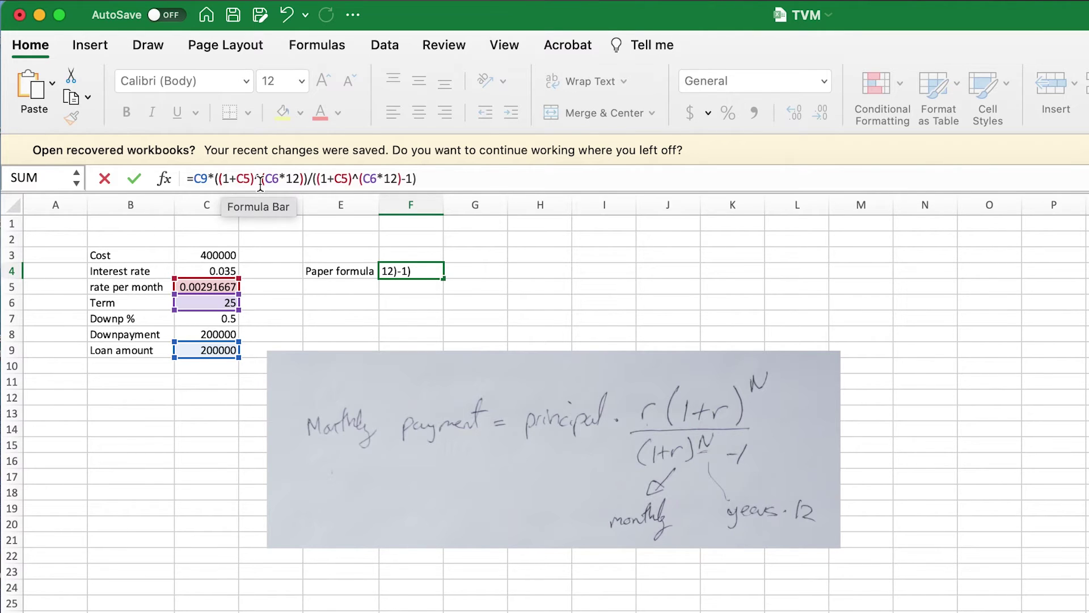
Multiply the numerator of the F4 formula by the monthly rate C5 and commit =C9*(C5*(1+C5)^(C6*12))/((1+C5)^(C6*12)-1).
click(220, 178)
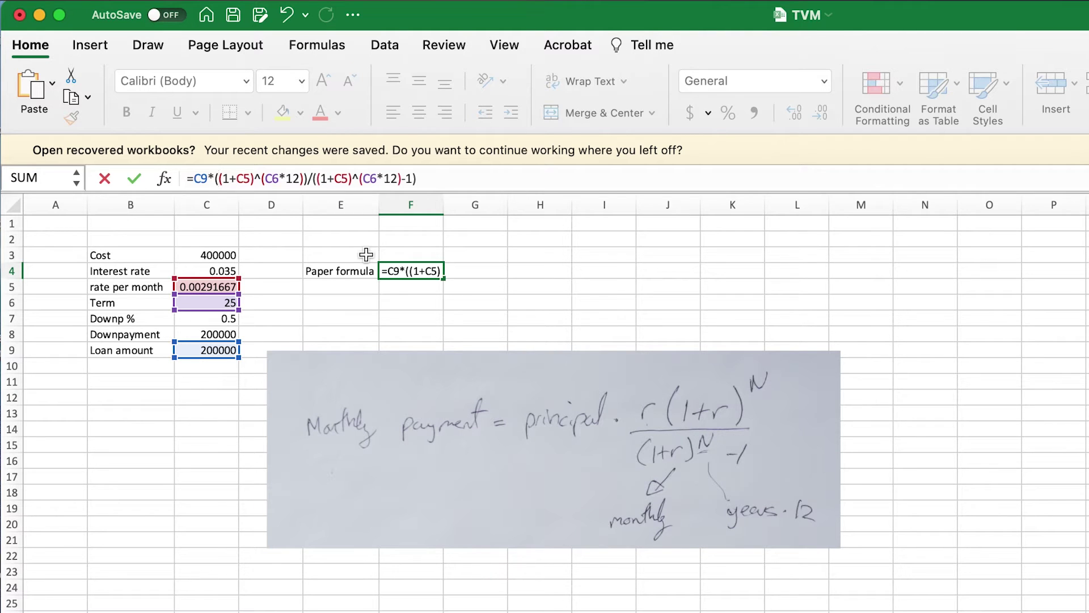
click(220, 287)
text(*)
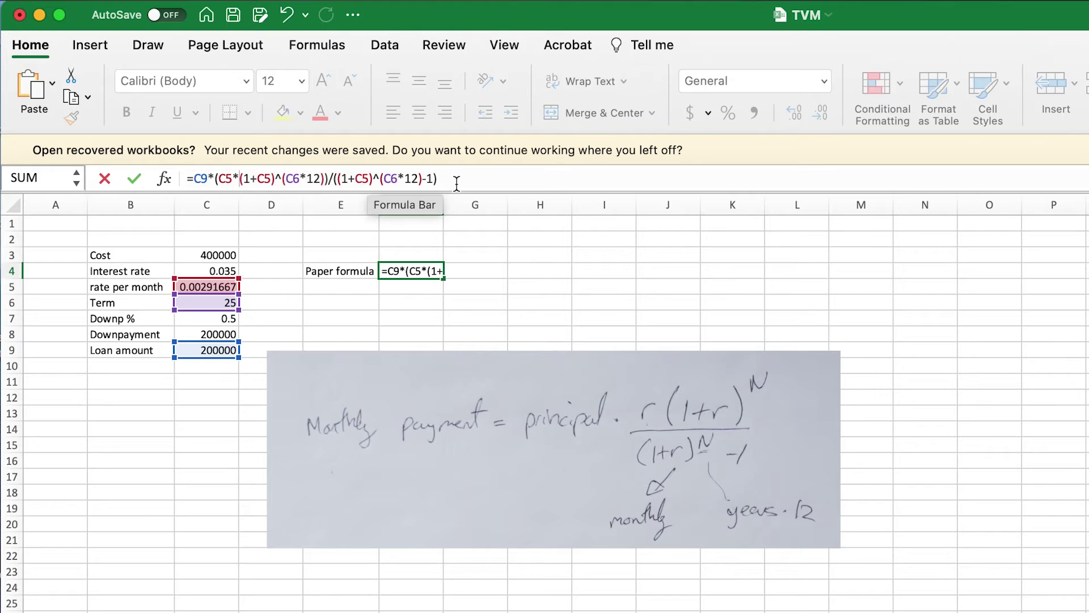
key(Return)
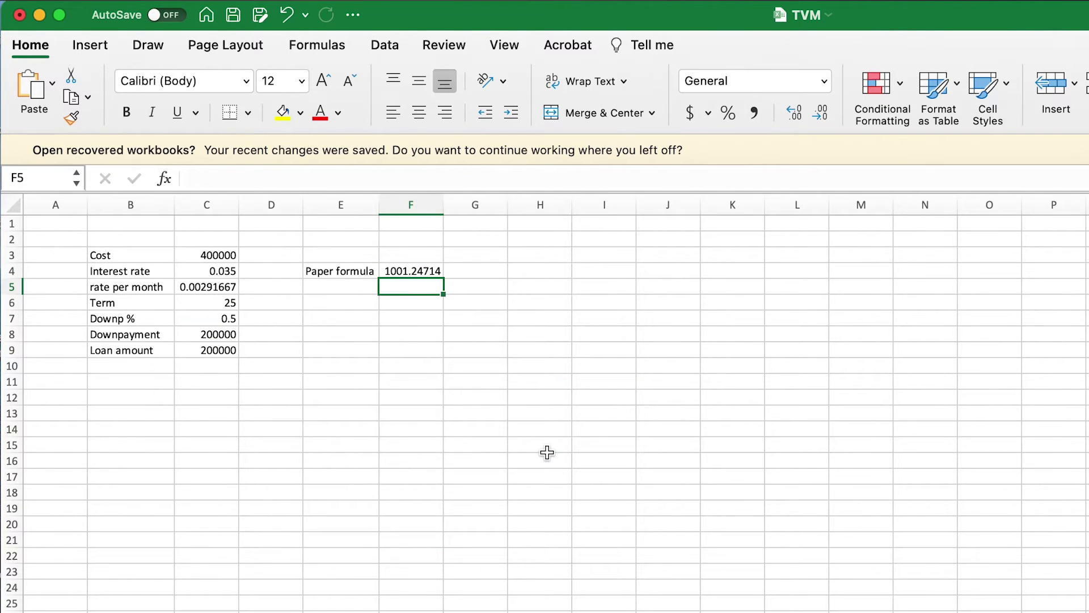
Label cell E5 "Excel" and begin a PMT formula in F5 with the monthly rate C5 as its rate.
click(337, 287)
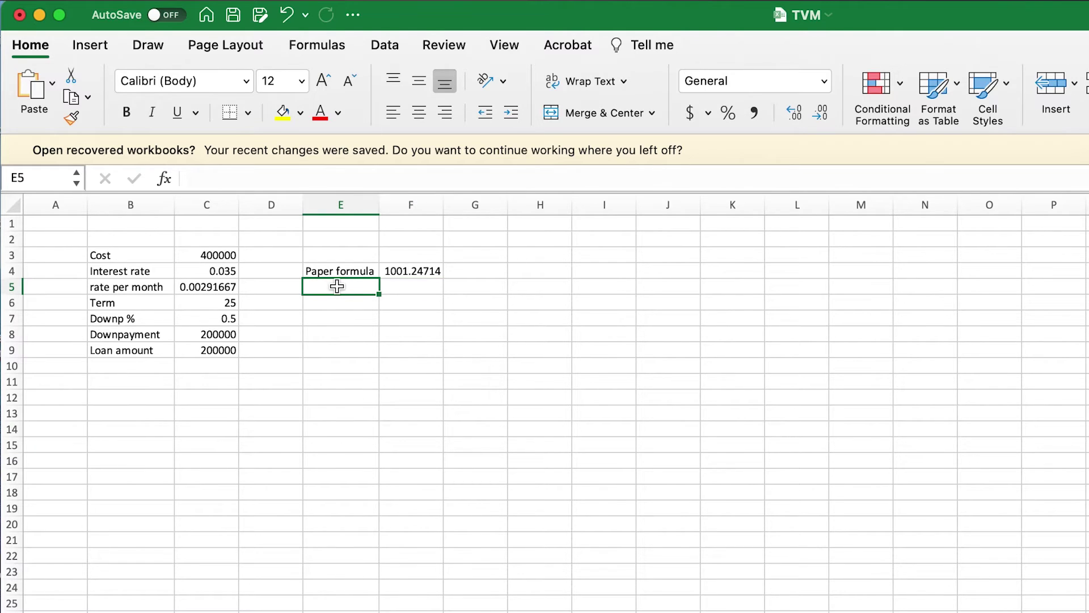
text(Excel)
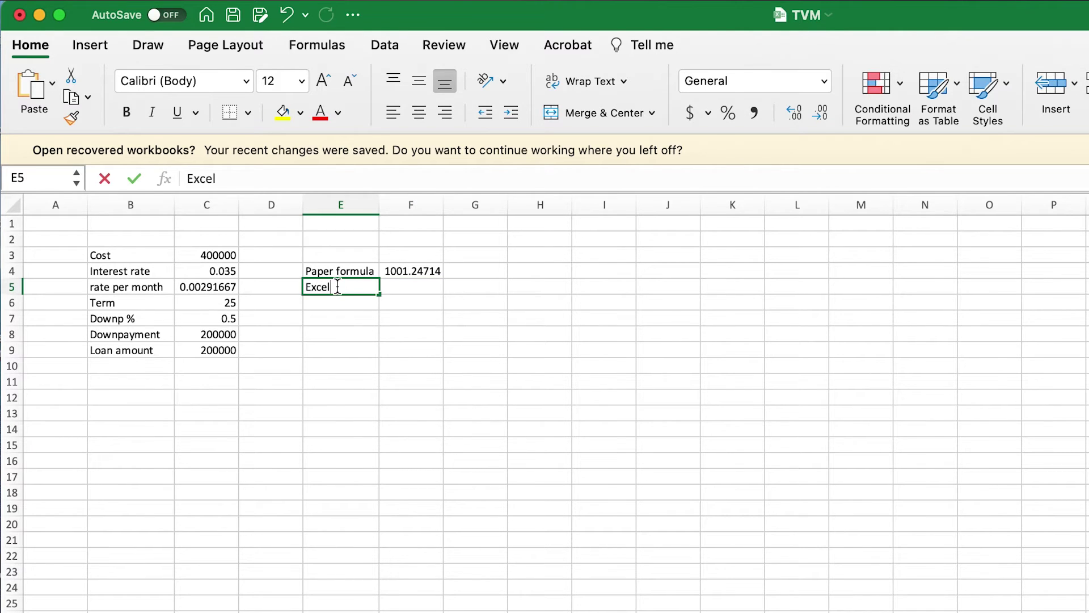
click(413, 287)
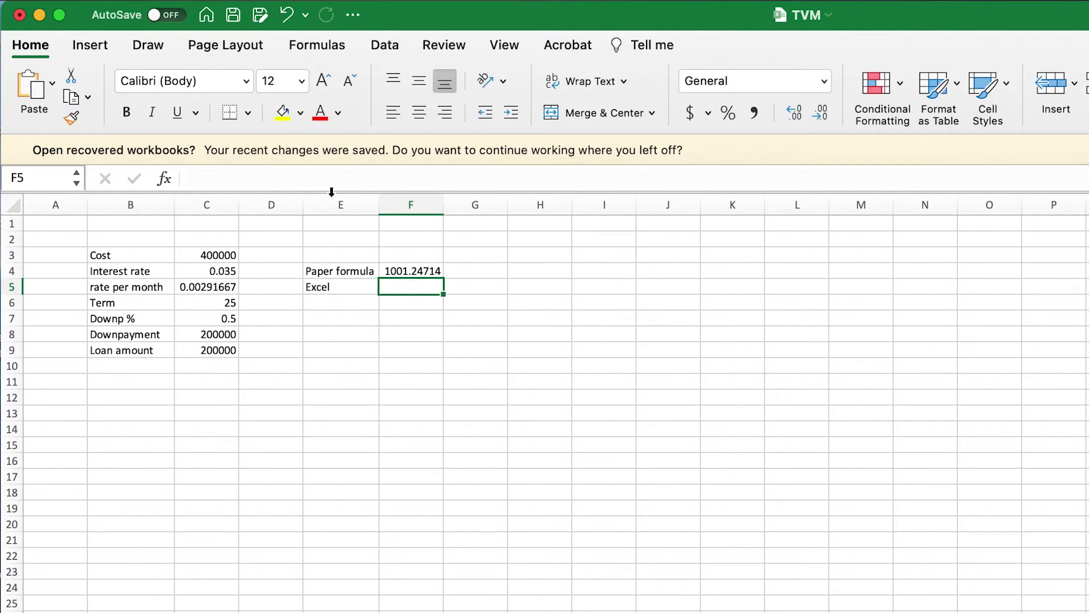
text(=PMT)
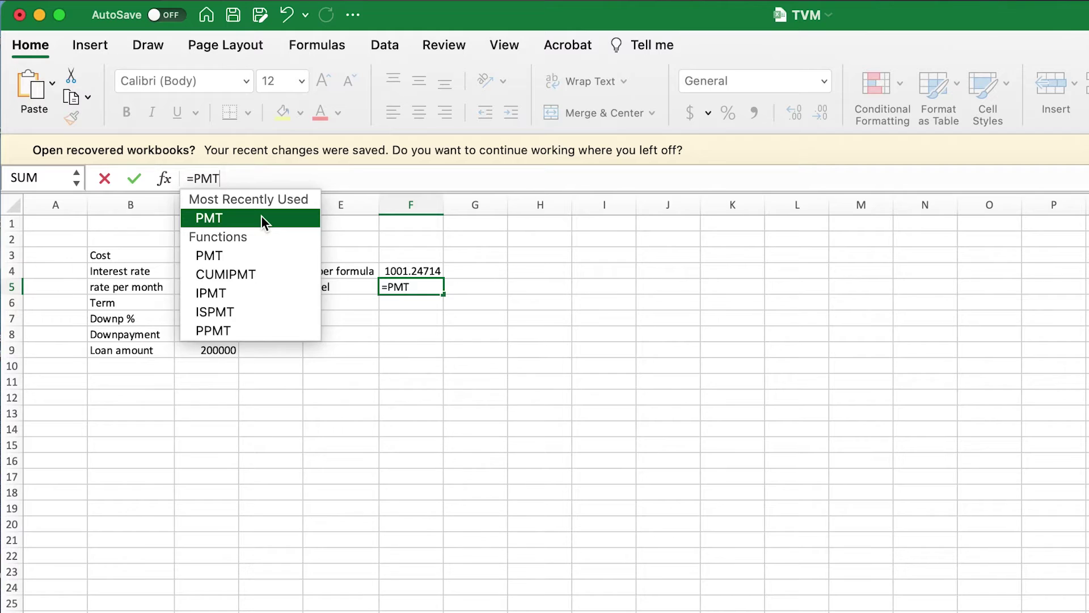
double_click(262, 219)
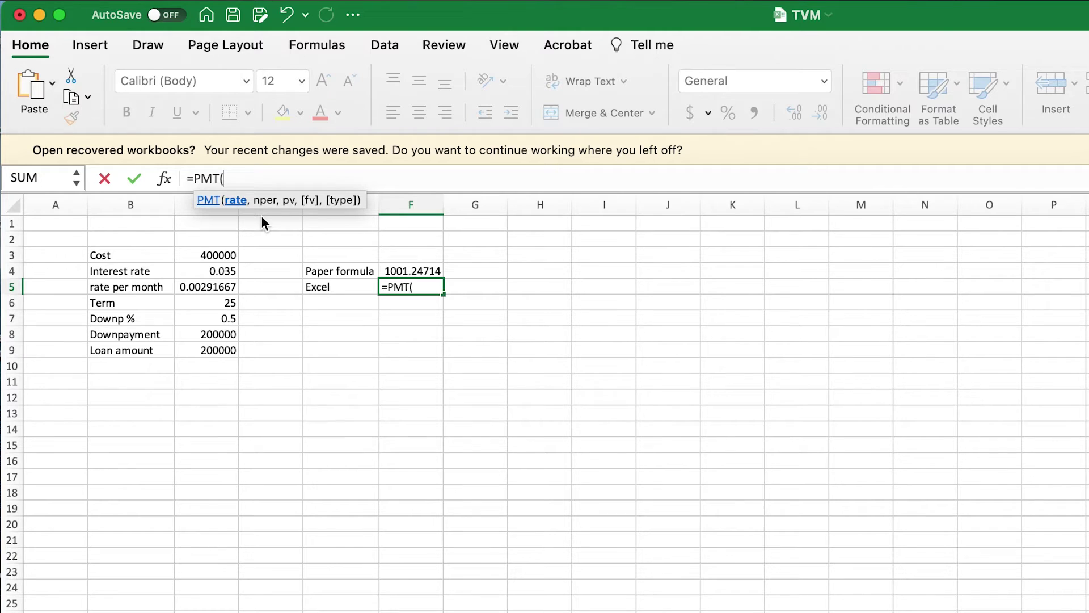
click(227, 290)
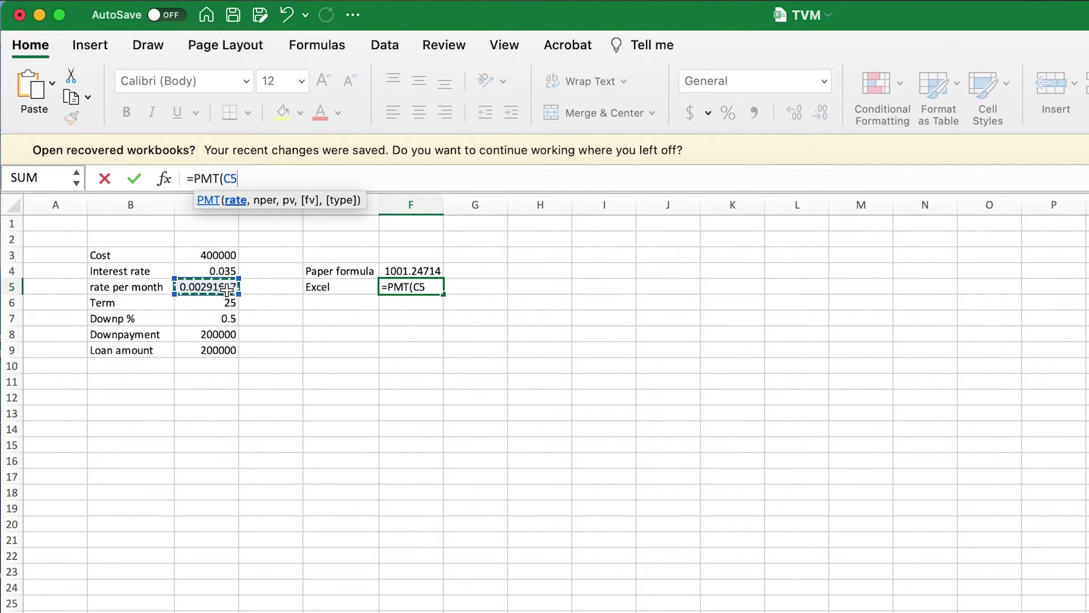
Complete F5 as =PMT(C5, C6*12, C9, 0), using the term in months, the loan amount and a zero future value.
text(,)
click(212, 304)
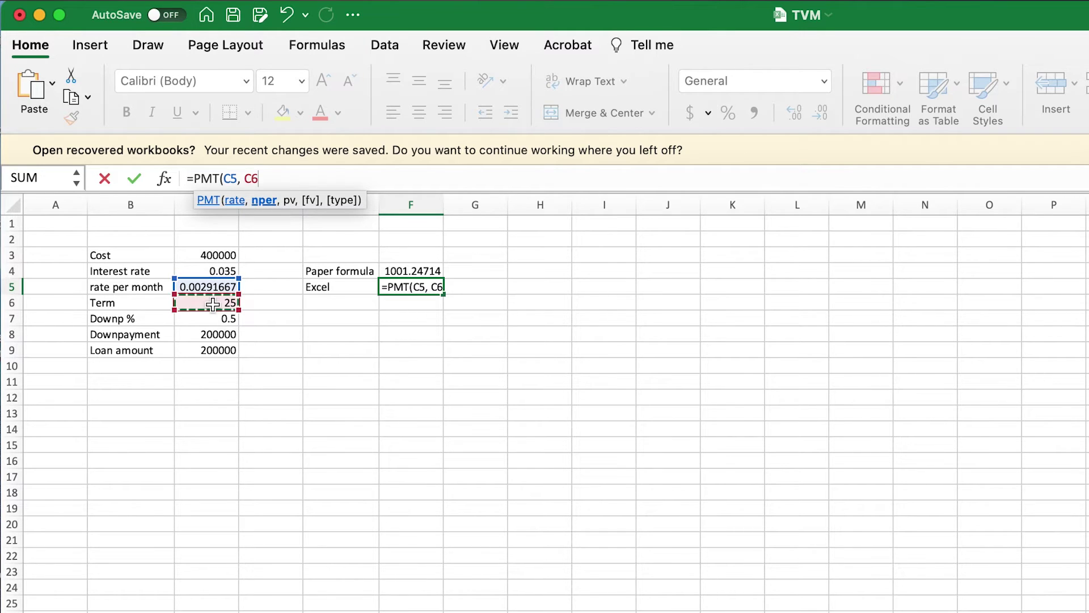
text(*12)
key(BackSpace)
key(BackSpace)
text(12,)
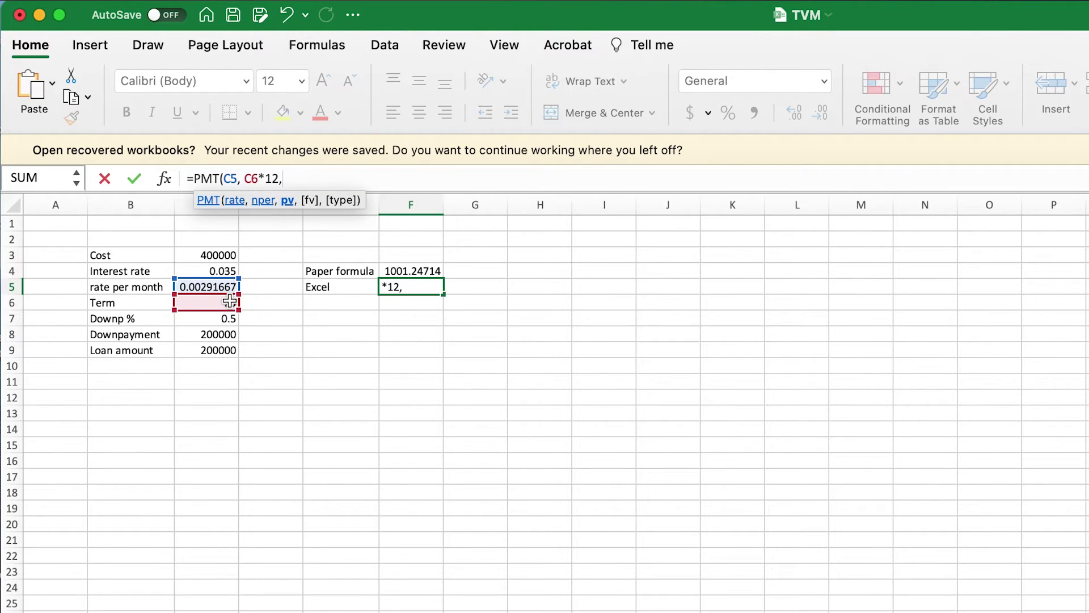
click(229, 351)
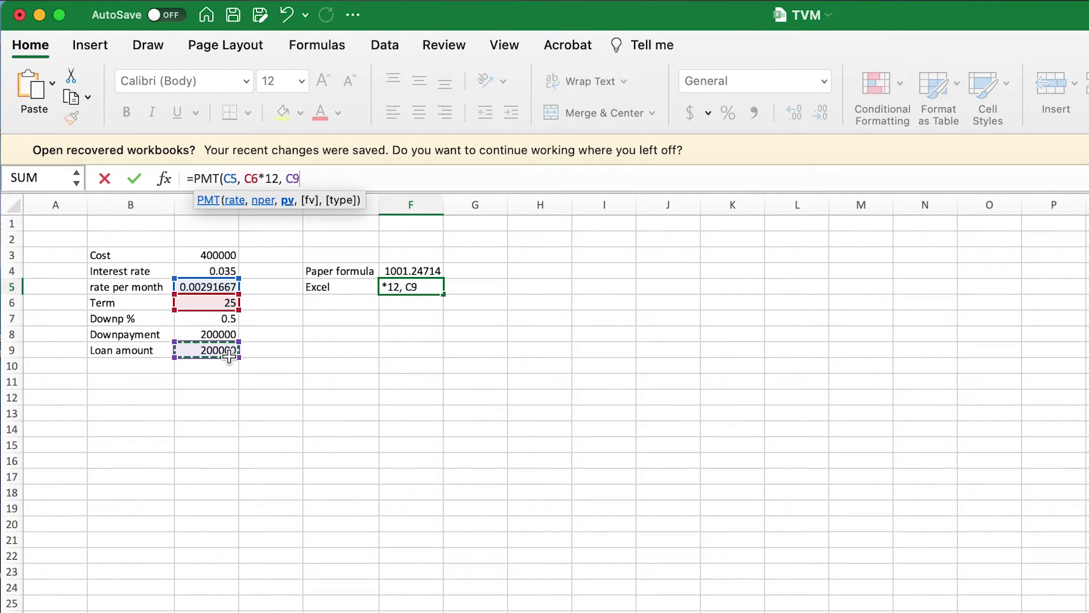
text(, 0)
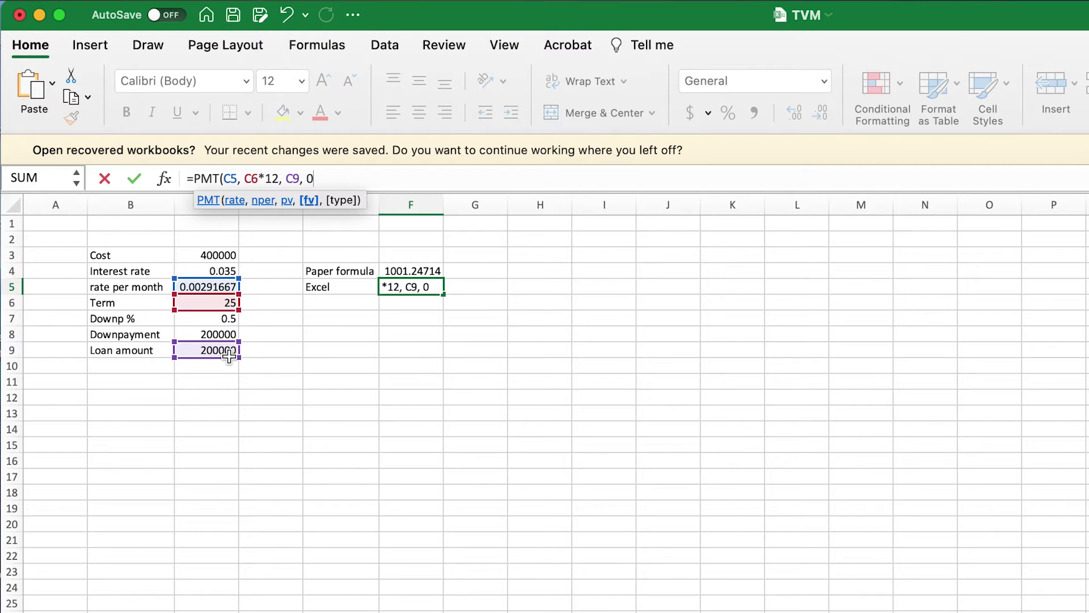
text())
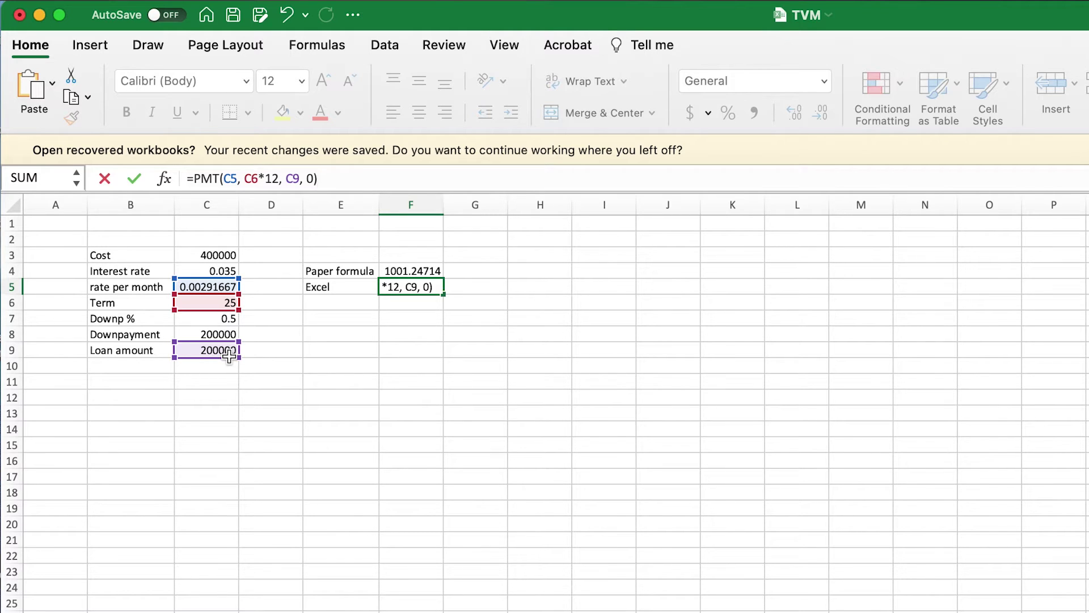
key(Return)
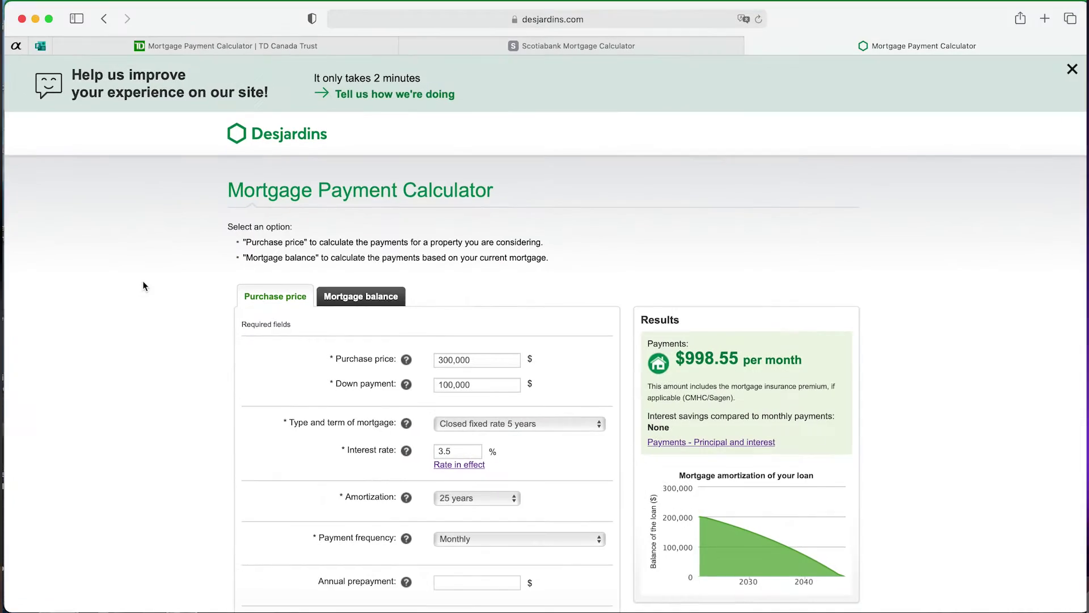
Compare the monthly payments and loan inputs on the TD, Scotiabank and Desjardins mortgage calculators.
click(199, 49)
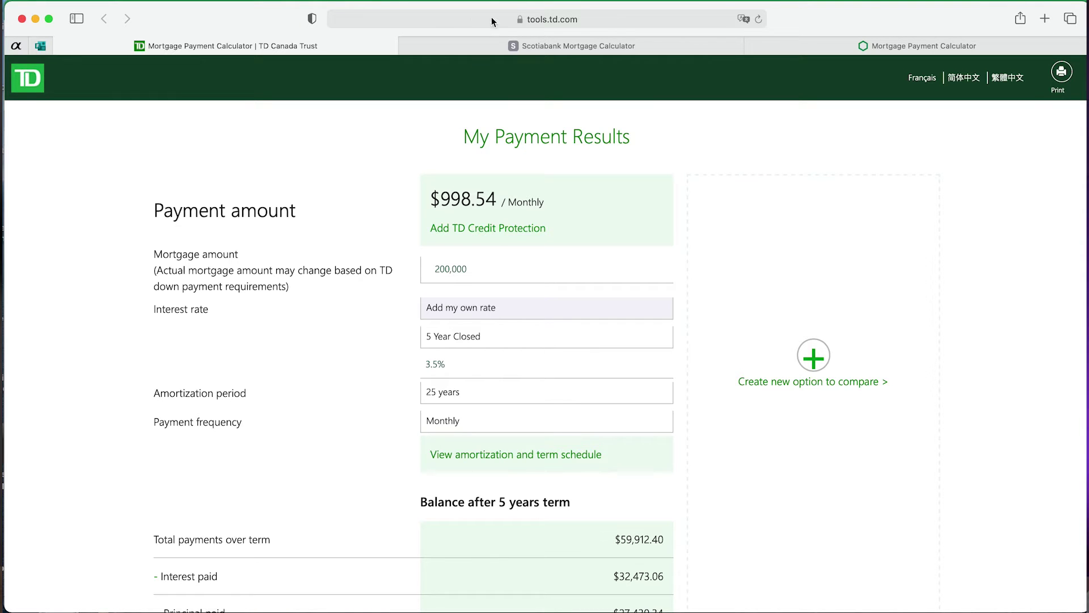
click(510, 50)
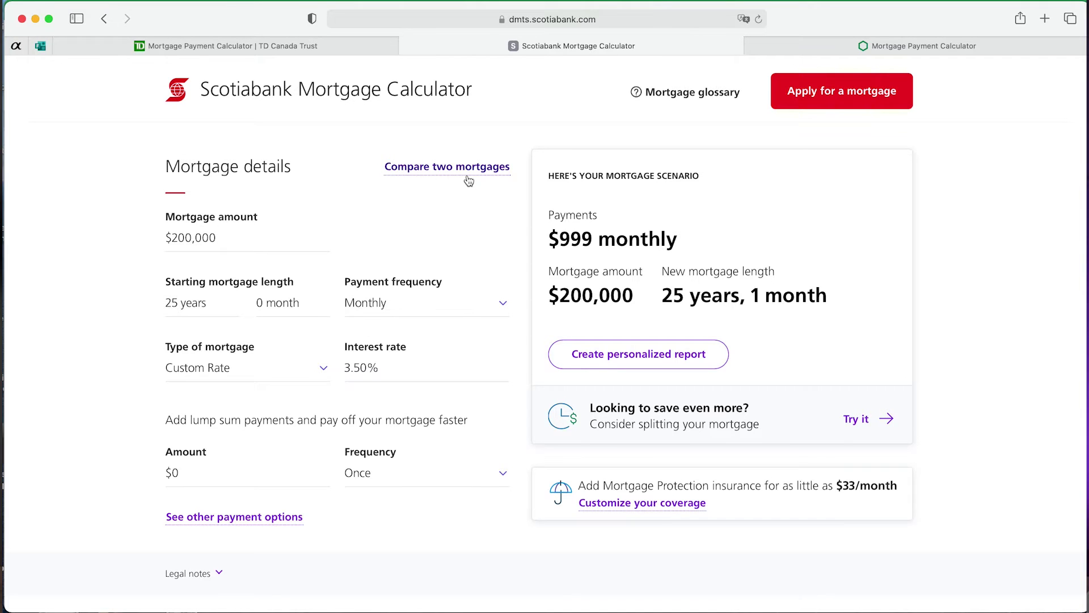
click(801, 49)
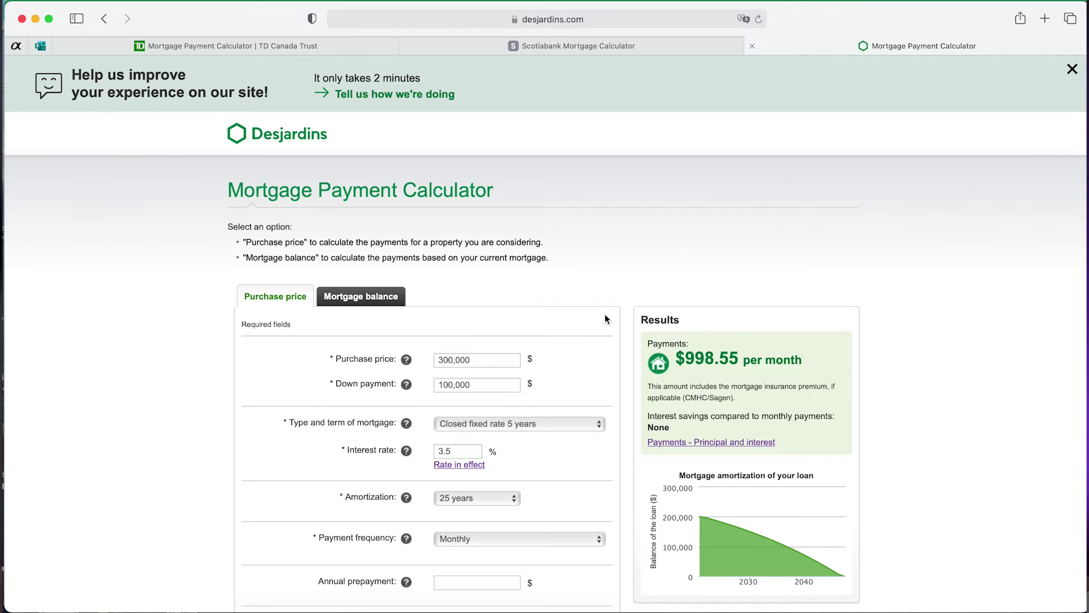
scroll(606, 319, down, 2)
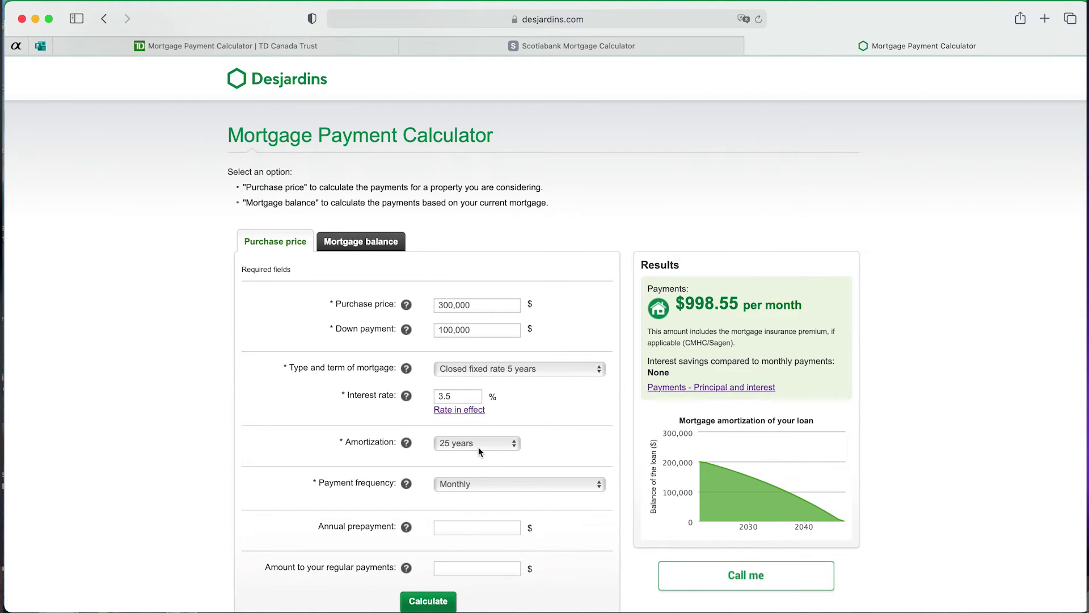
Recalculate the Desjardins payment with the mortgage type Open regular variable rate and an interest rate of 3.5%.
scroll(481, 465, up, 1)
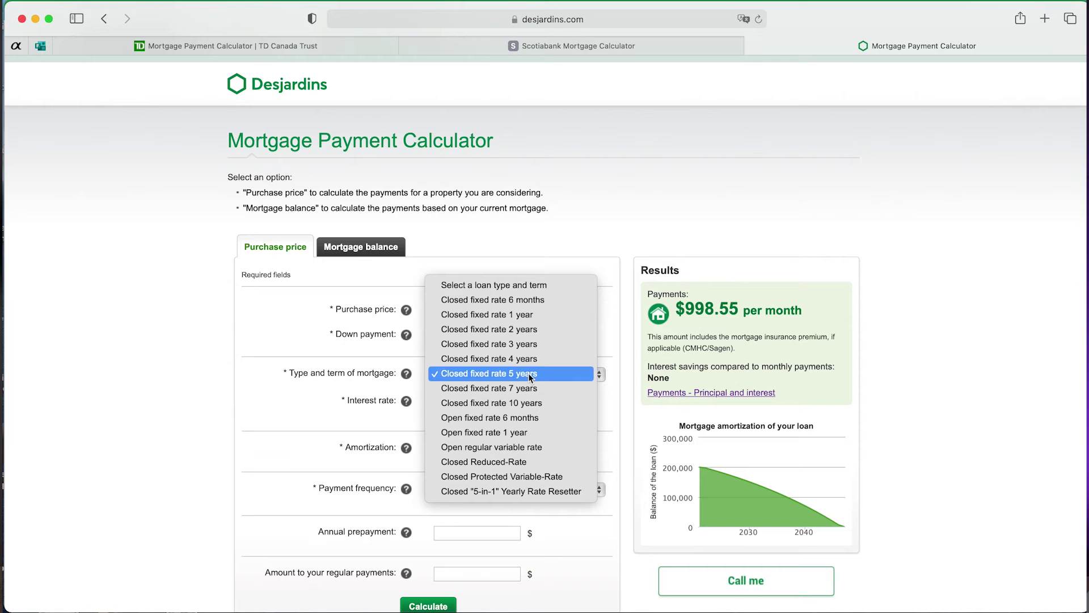
click(537, 448)
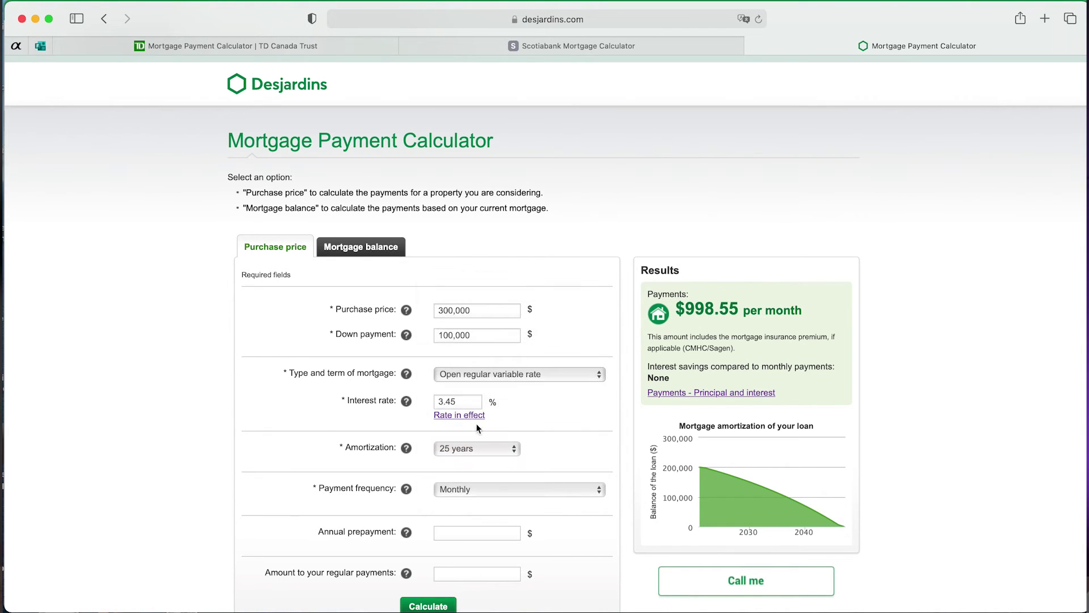
click(458, 401)
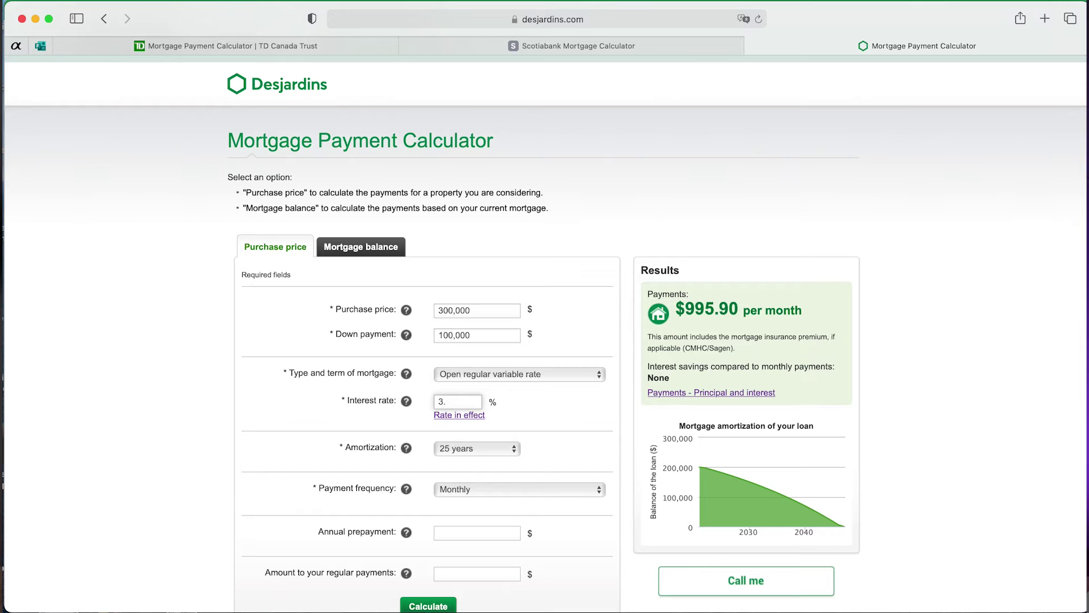
click(434, 606)
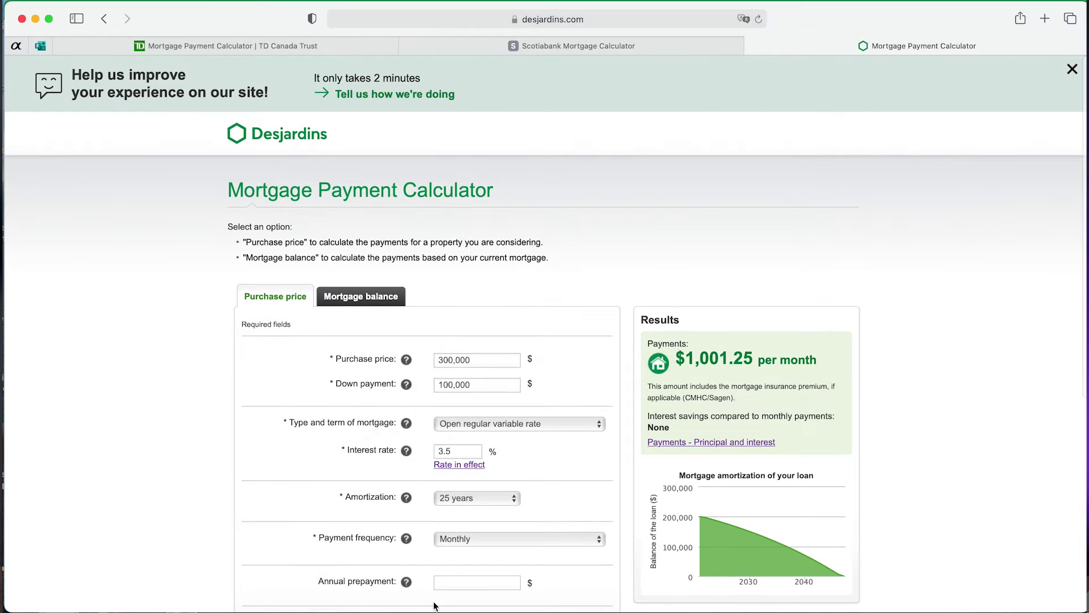
scroll(725, 401, down, 3)
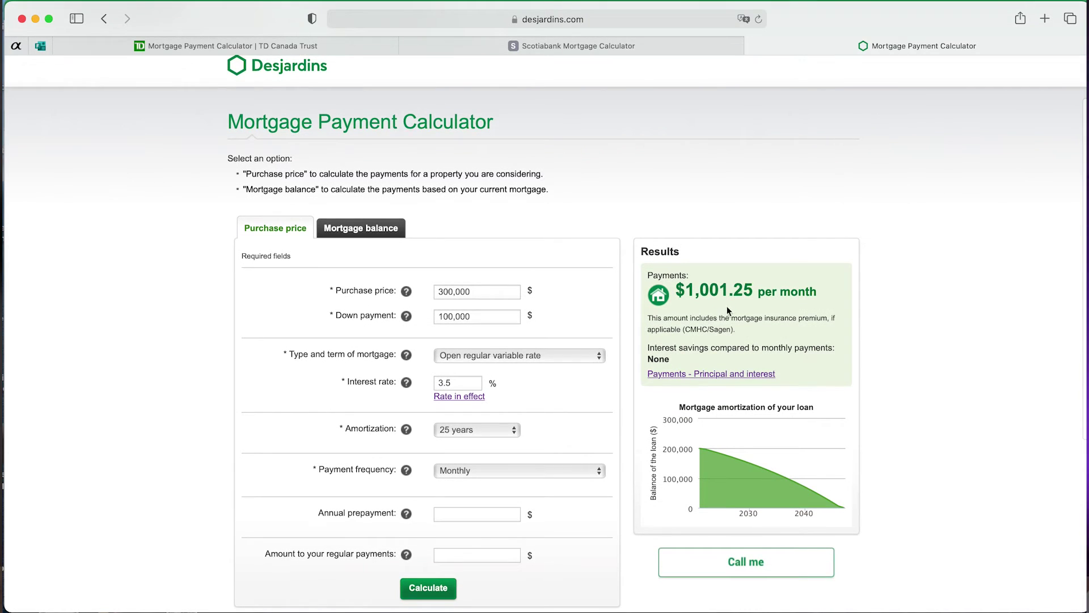
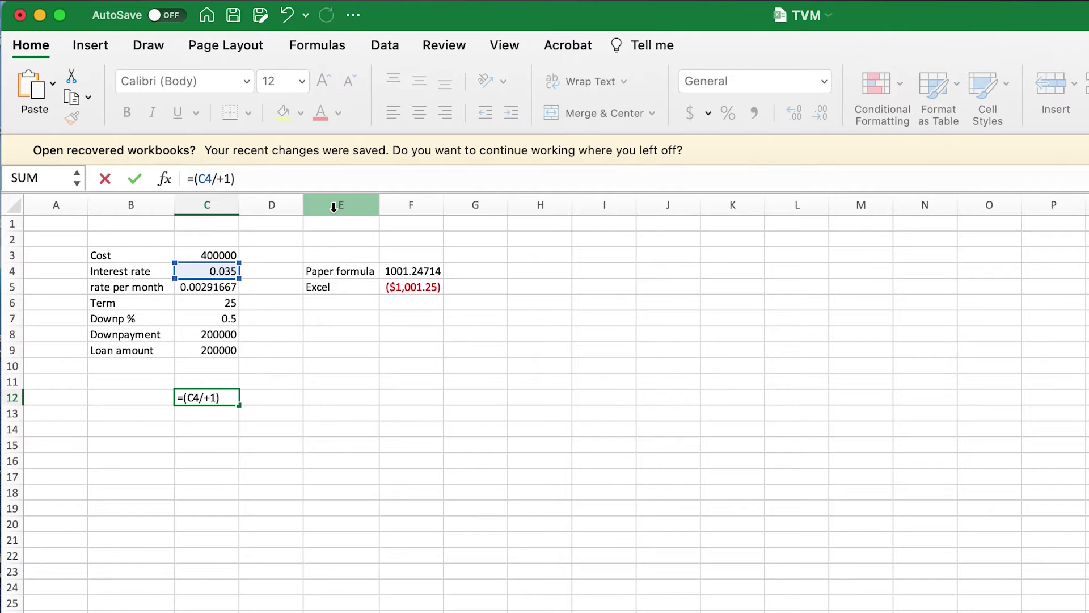
In Excel, complete the semi-annual compounding formula in C12 as =(C4/2+1)^2.
text(2)
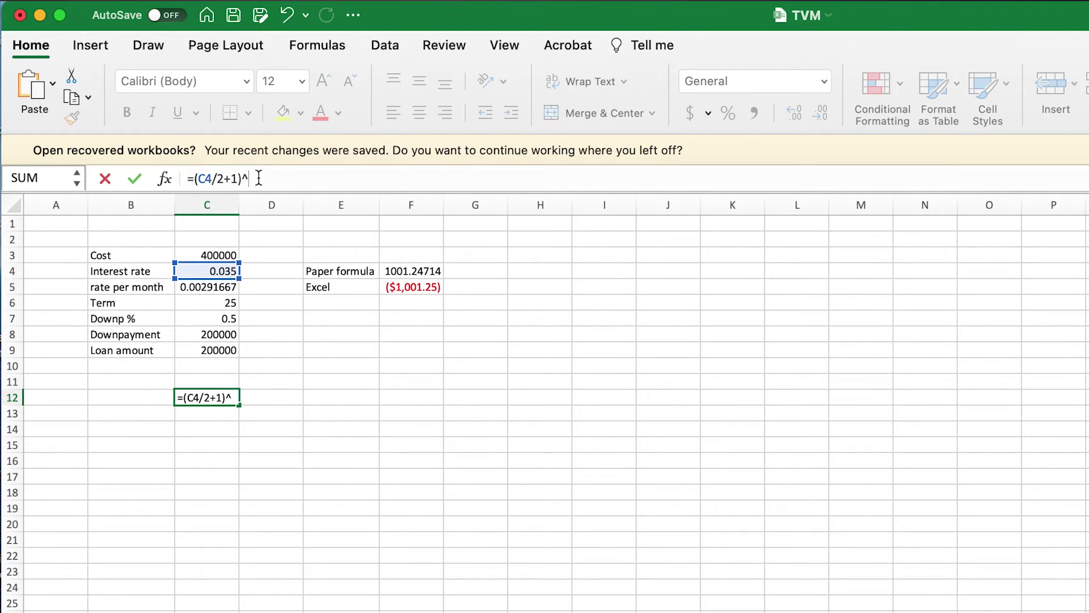
key(Return)
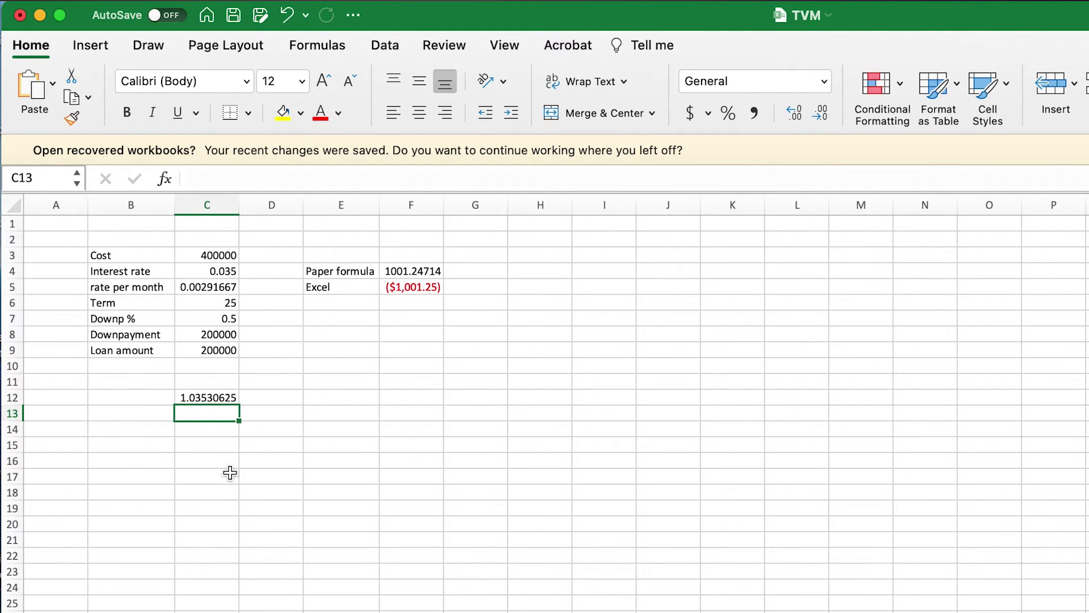
click(224, 393)
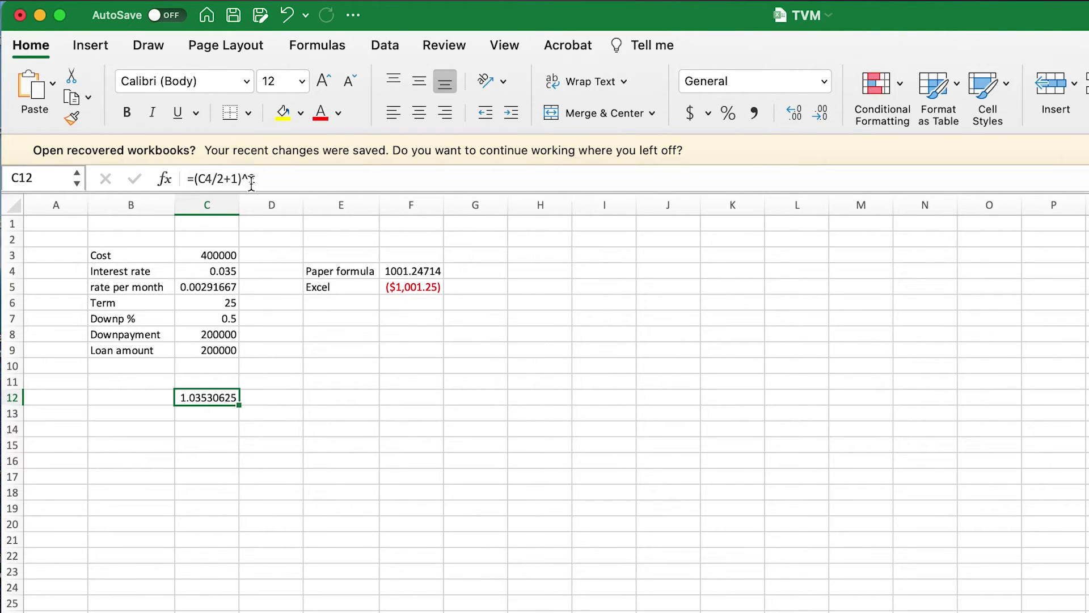
Enter =(C12)^(1/12) in C13 to convert the effective annual factor to a monthly factor.
click(203, 416)
text(=)
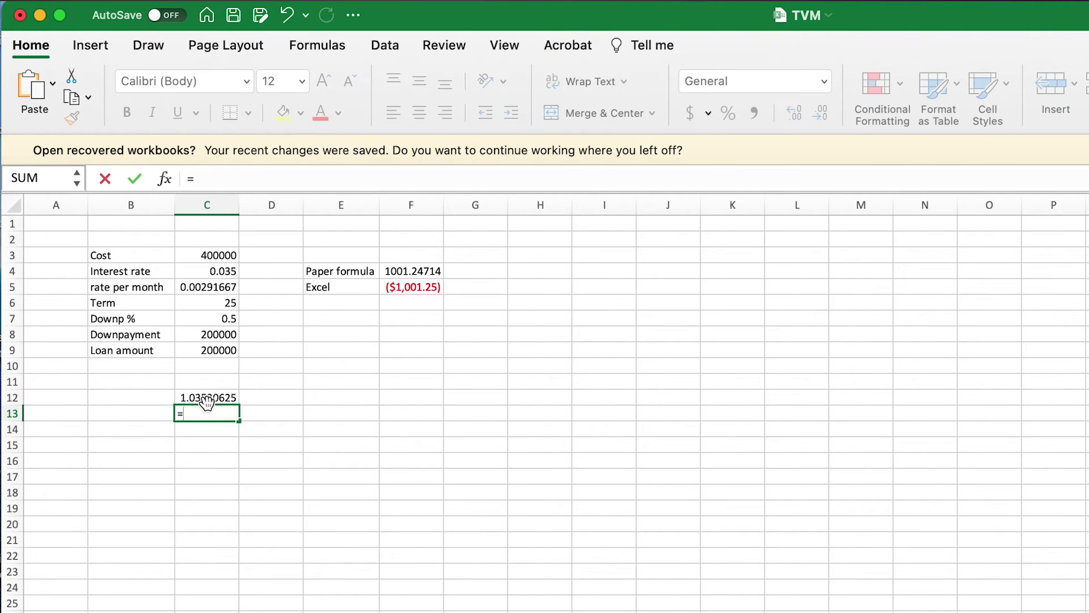
click(207, 399)
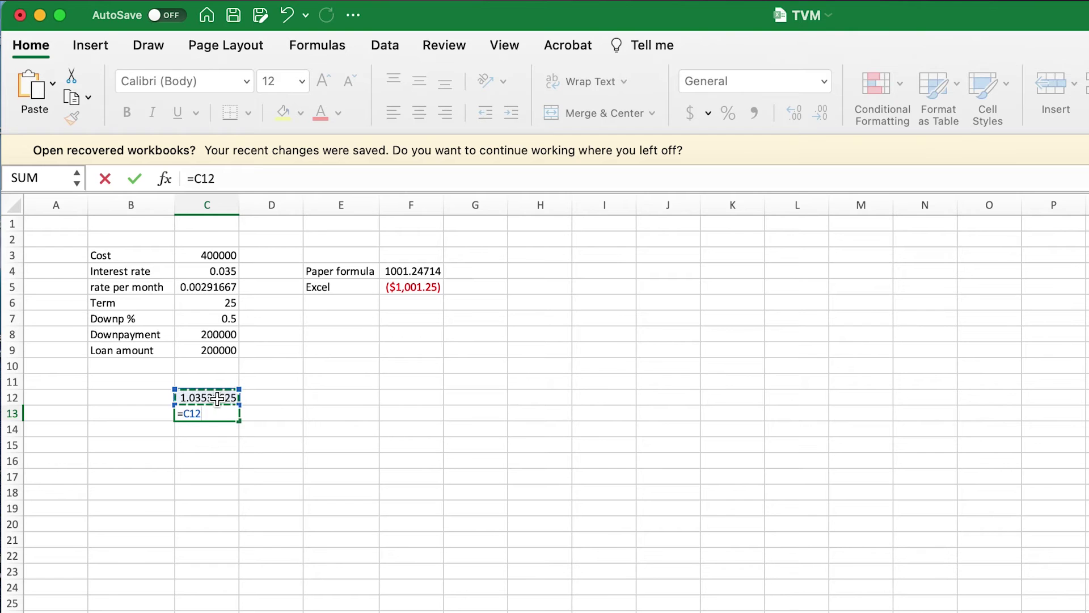
click(198, 179)
text(()
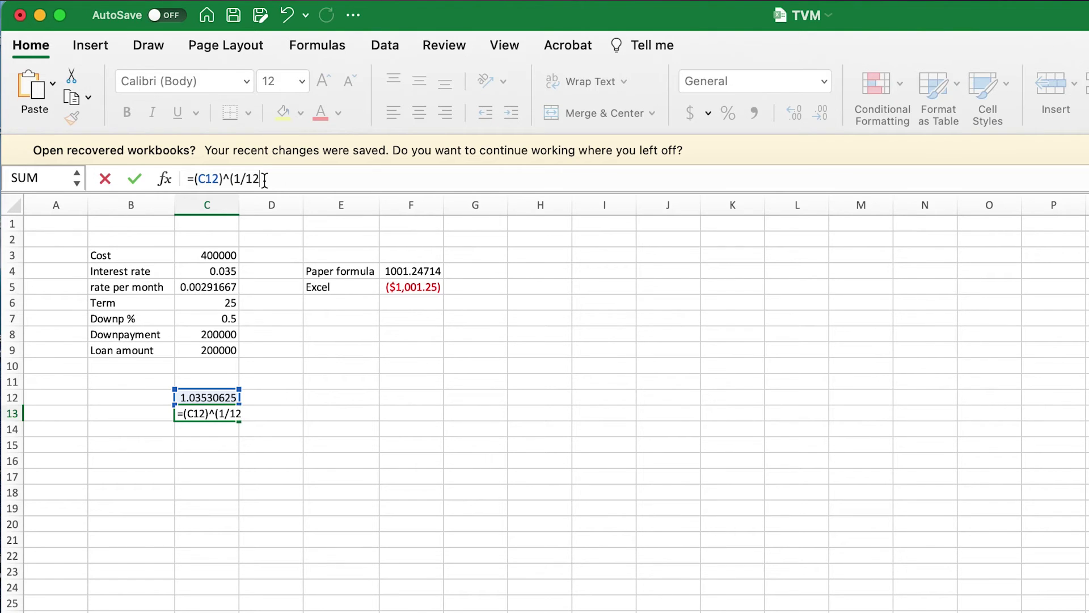
key(Return)
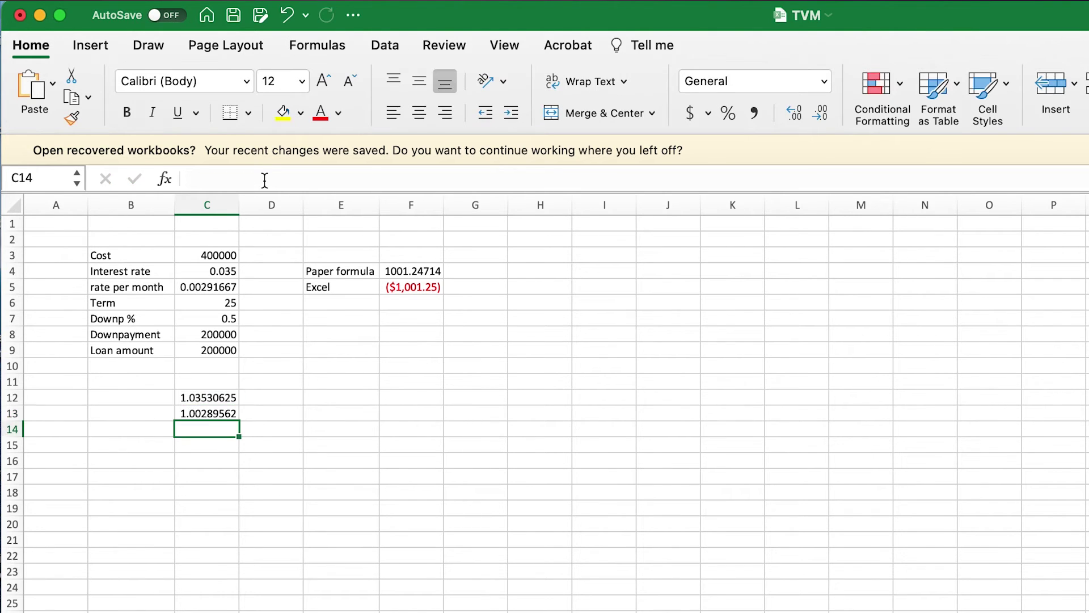
Enter =C13-1 in C14 to get the effective monthly rate.
text(=)
click(217, 414)
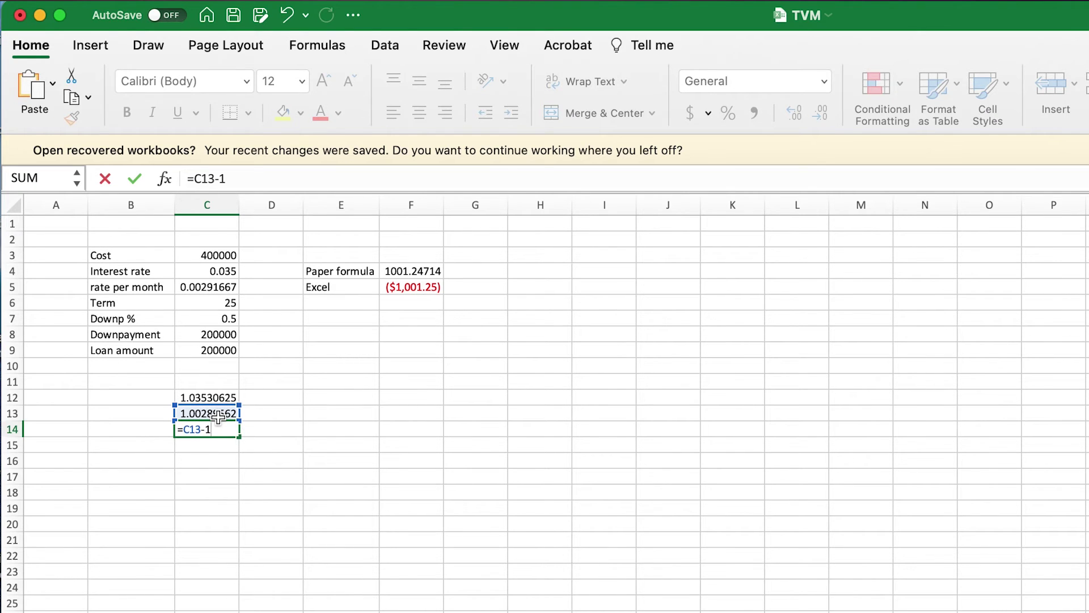
key(Return)
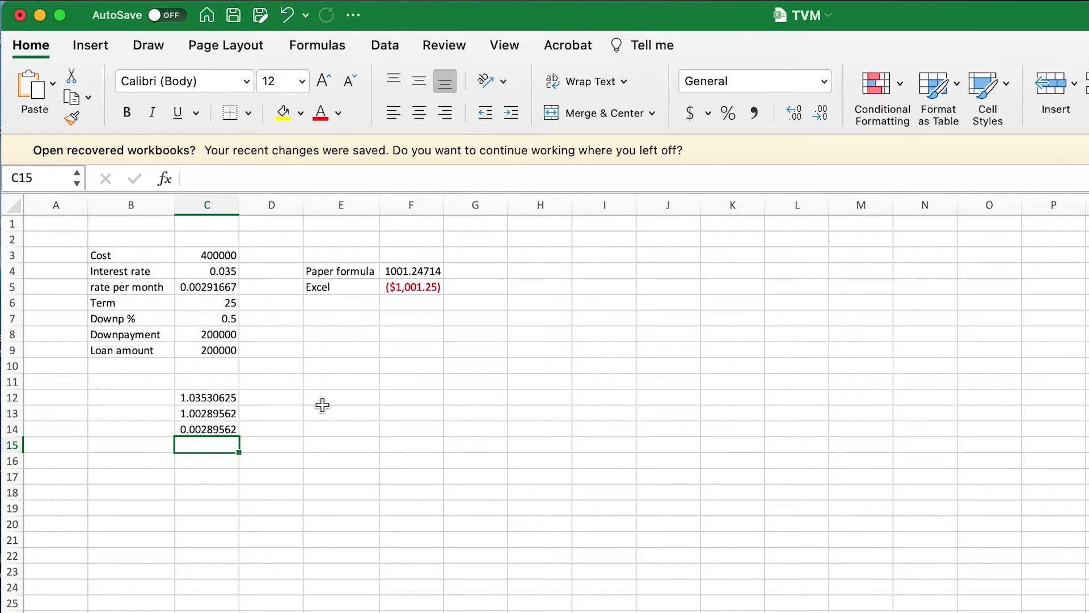
click(232, 431)
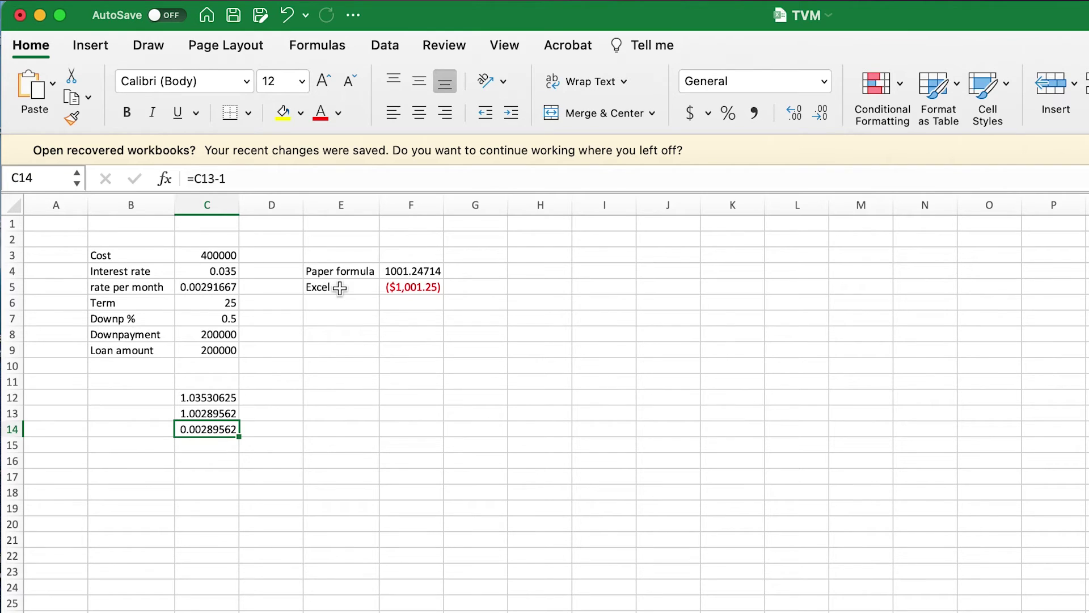
Replace both C5 references in the numerator of the F4 paper formula with the effective monthly rate C14.
click(420, 276)
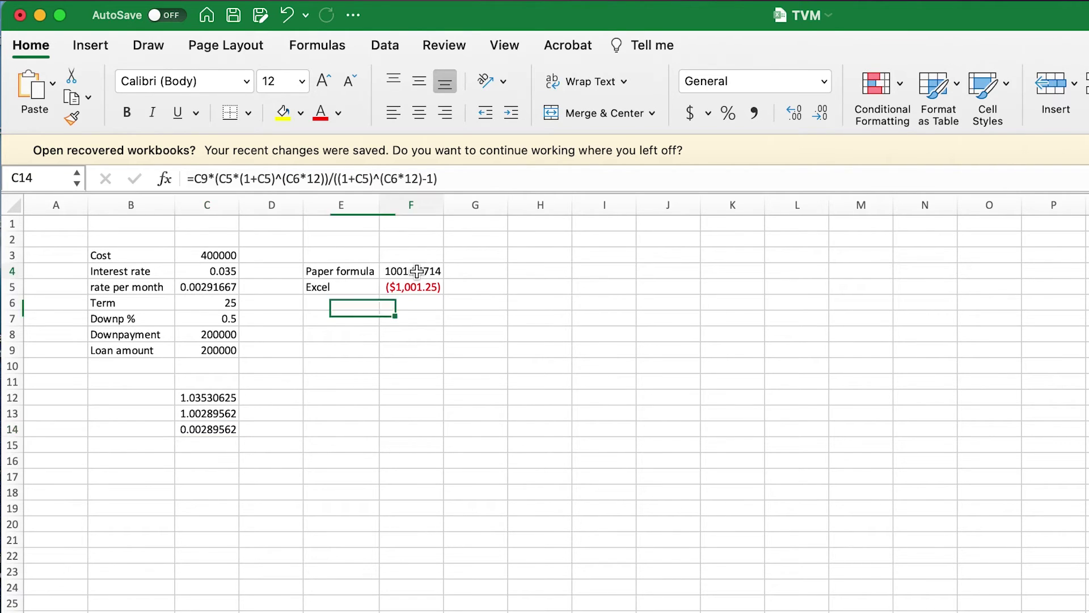
click(235, 182)
key(BackSpace)
key(BackSpace)
text(C14)
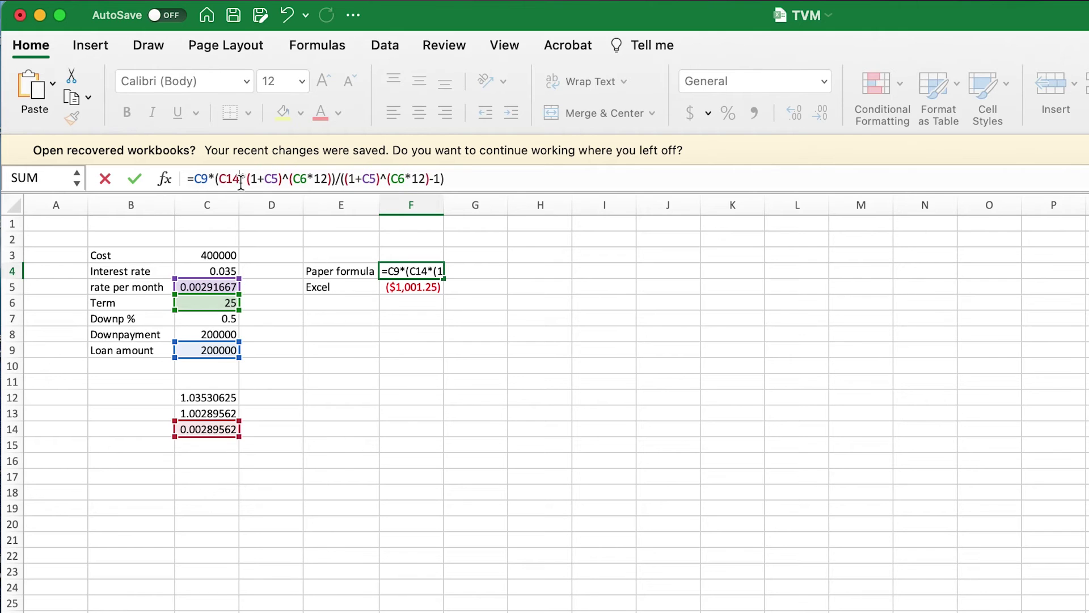
click(281, 179)
key(BackSpace)
key(BackSpace)
text(C14)
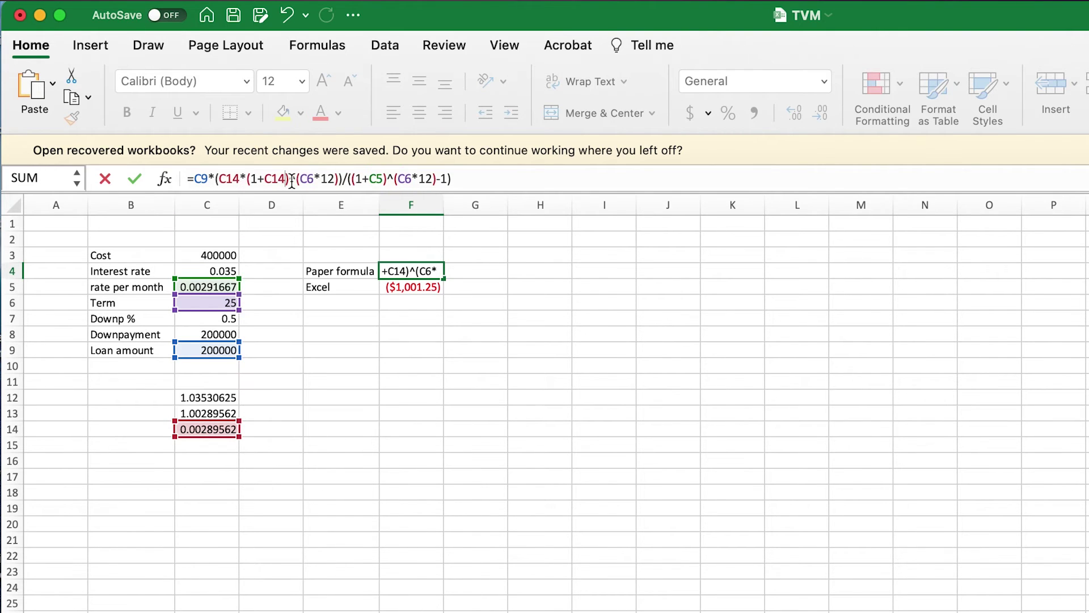
Replace C5 in the F4 formula's denominator with C14 and commit =C9*(C14*(1+C14)^(C6*12))/((1+C14)^(C6*12)-1).
click(383, 180)
key(BackSpace)
key(BackSpace)
text(C14)
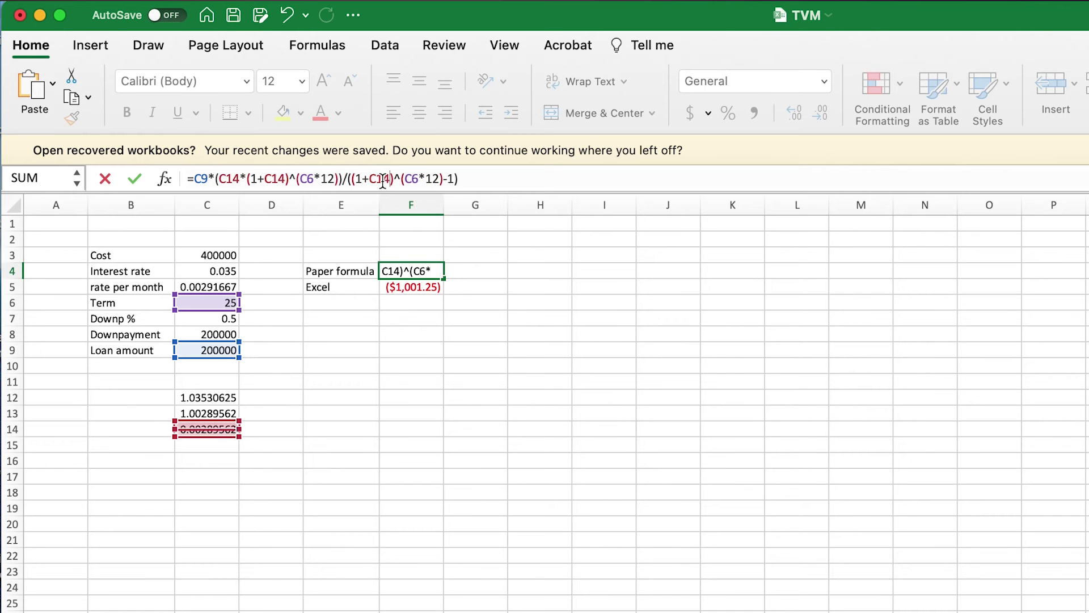
key(Return)
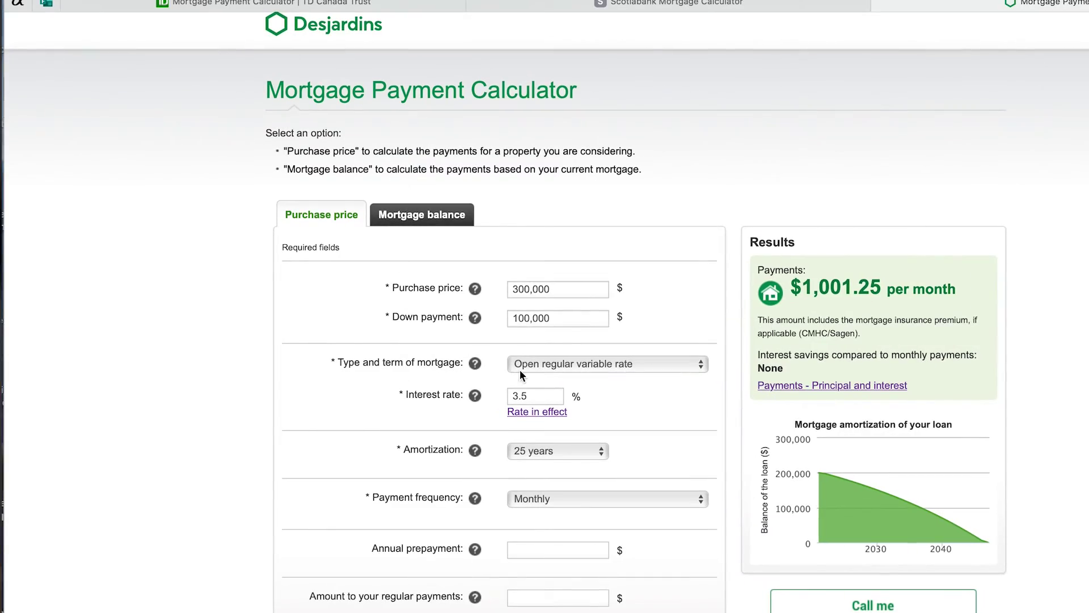
In the browser, check the monthly payments on the Scotiabank and TD calculators against the recalculated spreadsheet payment.
click(695, 4)
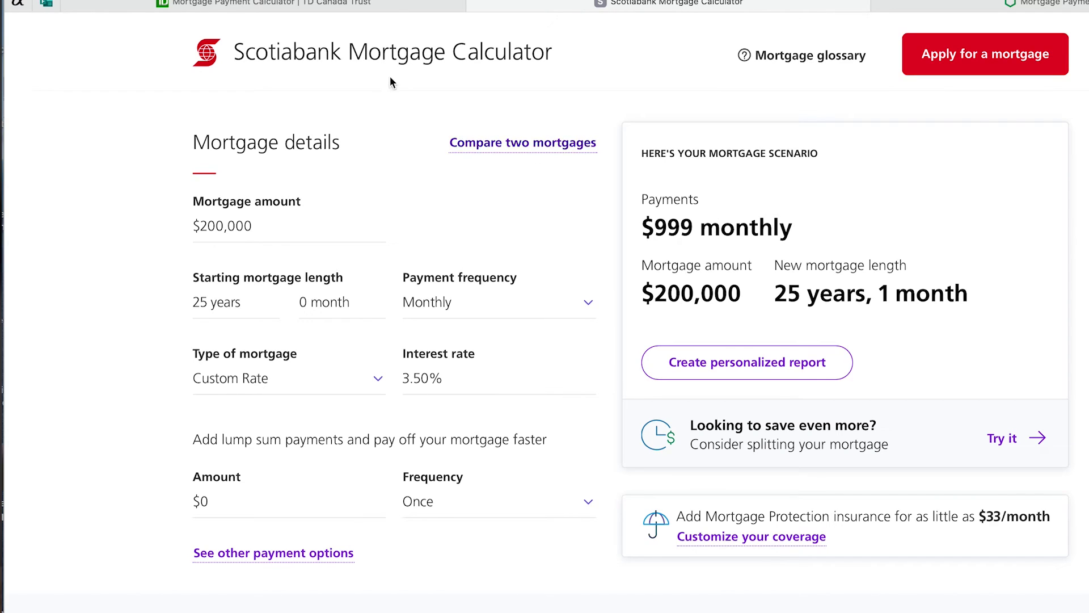
click(378, 6)
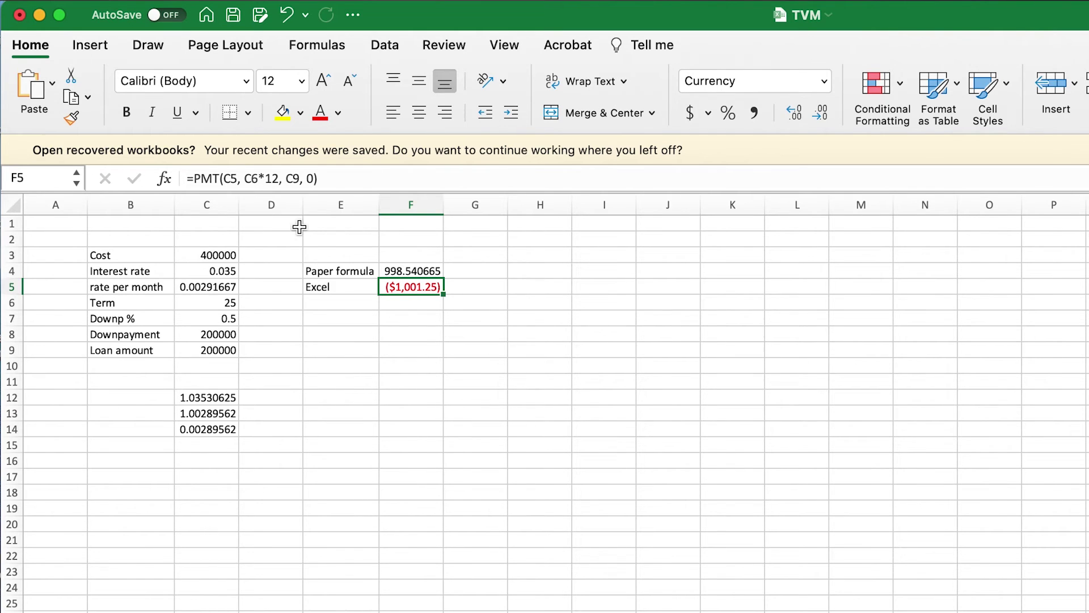
In Excel, change the rate argument of the PMT formula in F5 from C5 to the effective monthly rate C14.
click(237, 179)
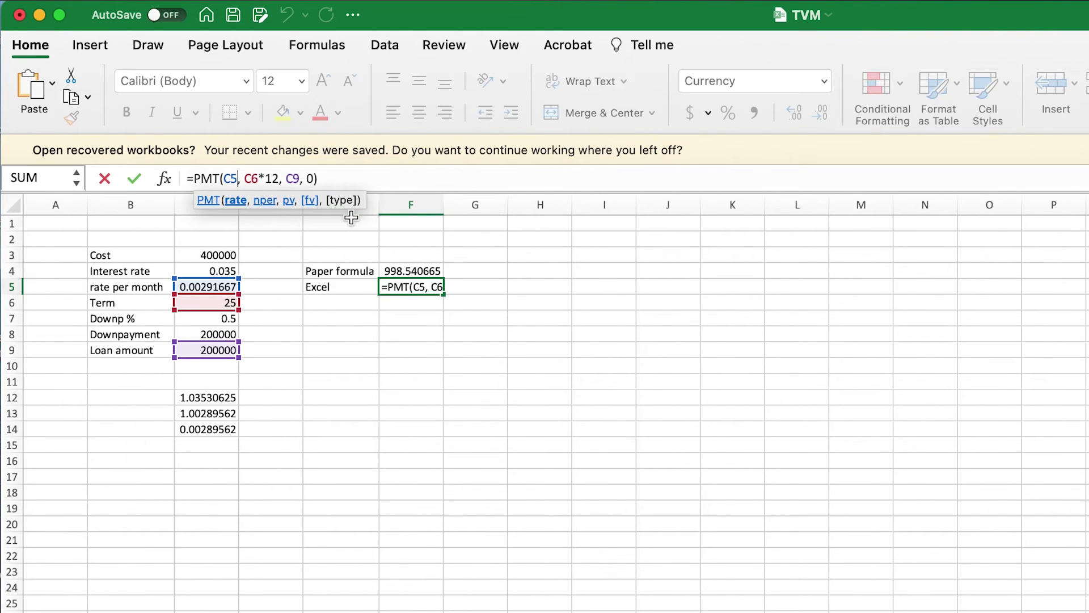
key(Return)
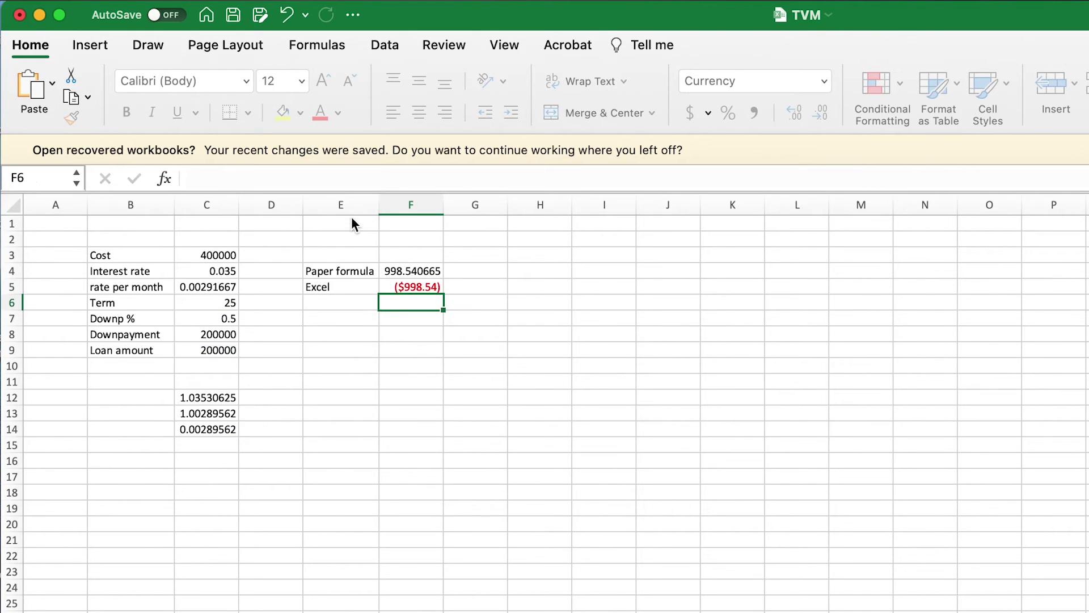